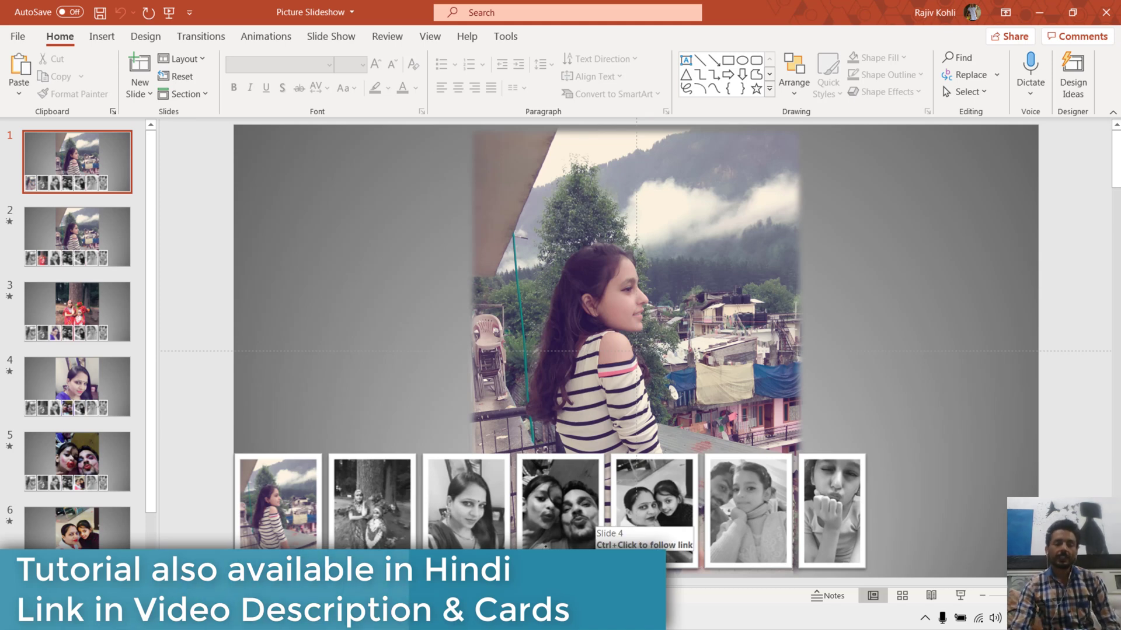
Switch from PowerPoint to the YouTube preview video in Chrome
left_click(414, 618)
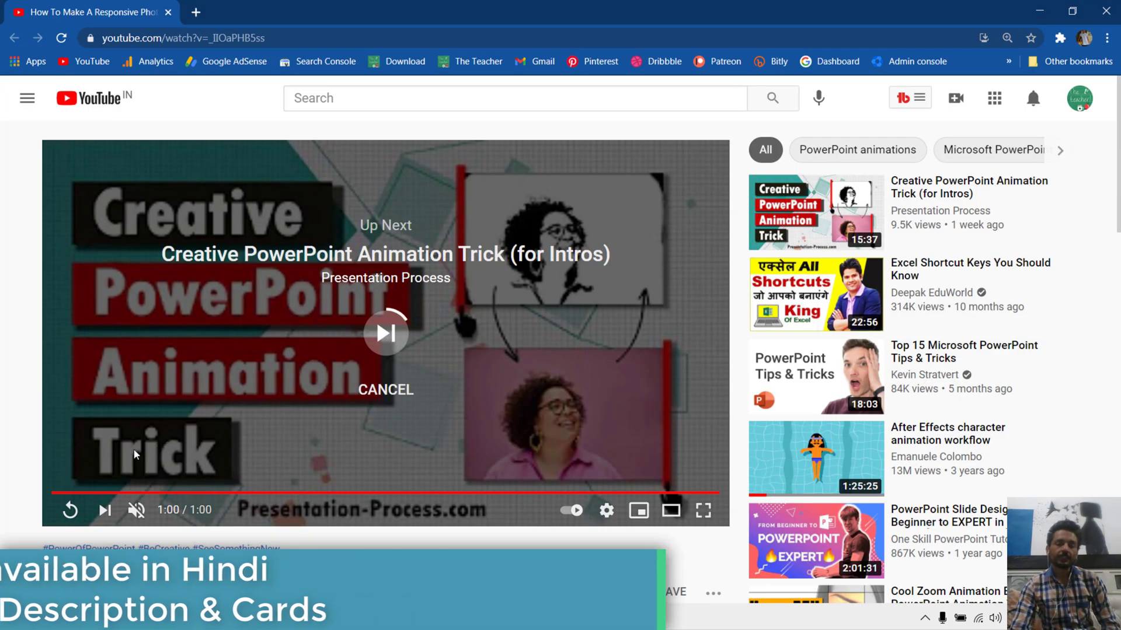
Replay the YouTube preview, pause it at 0:24, then bring the PPTs folder forward
left_click(214, 493)
left_click_drag(214, 495, 313, 491)
left_click(595, 454)
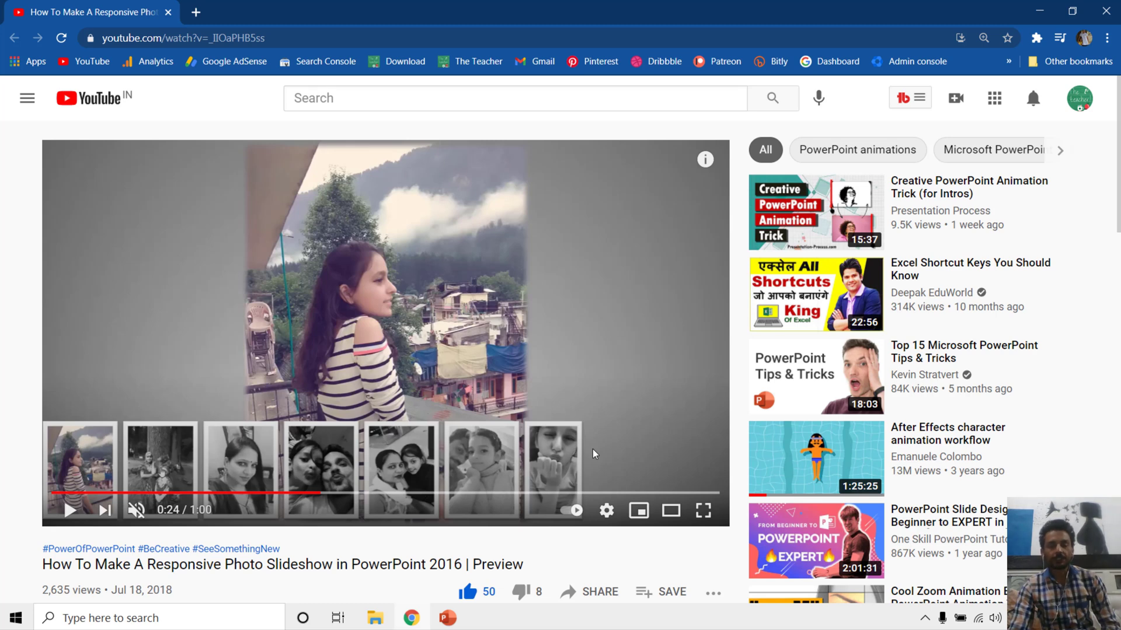
left_click(384, 624)
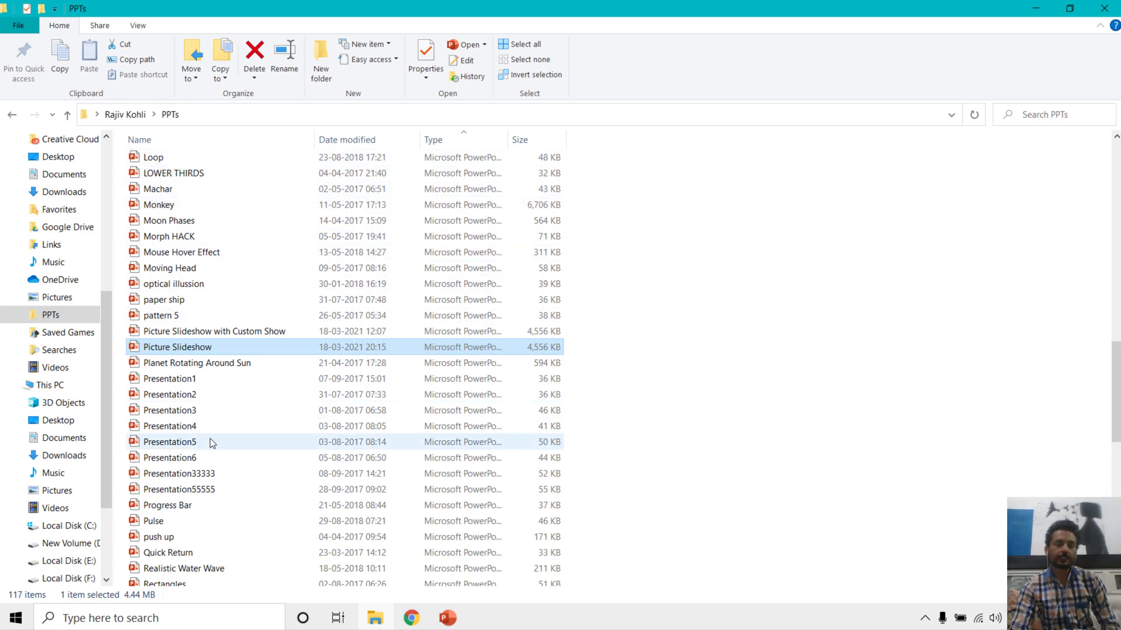
Select the Picture Slideshow with Custom Show file, then return to the Picture Slideshow window
left_click(192, 332)
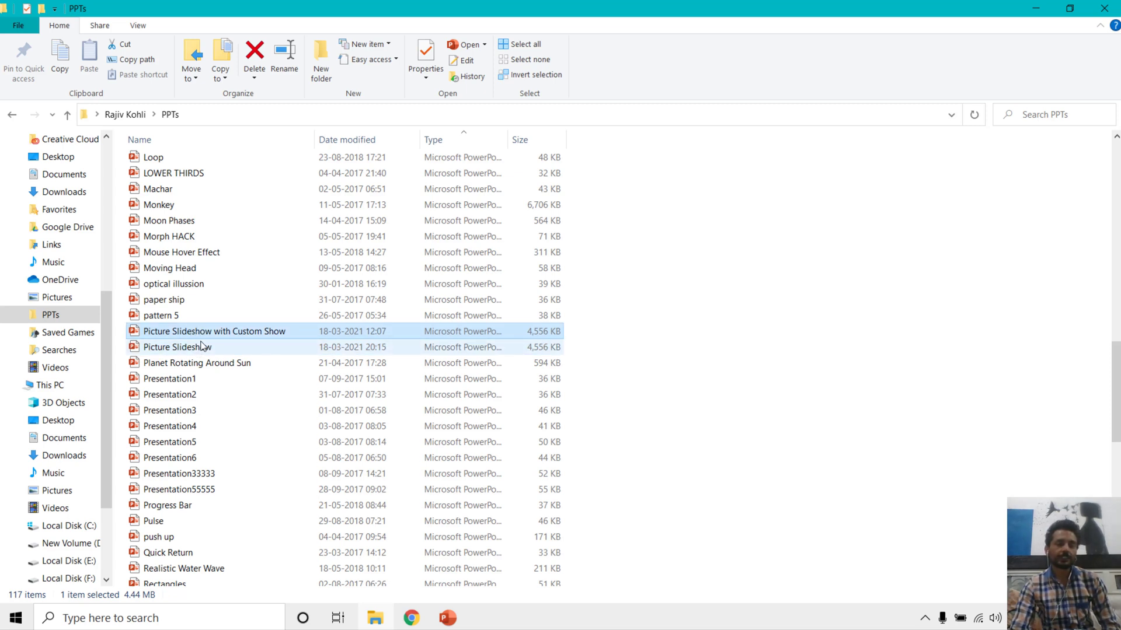
mouse_move(447, 619)
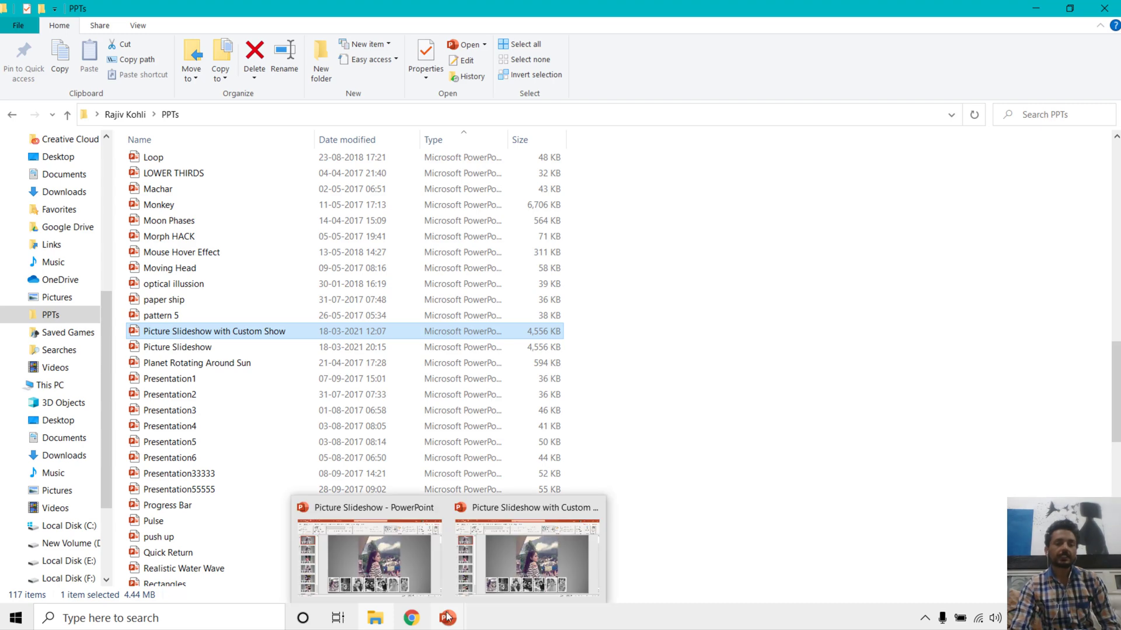
left_click(374, 560)
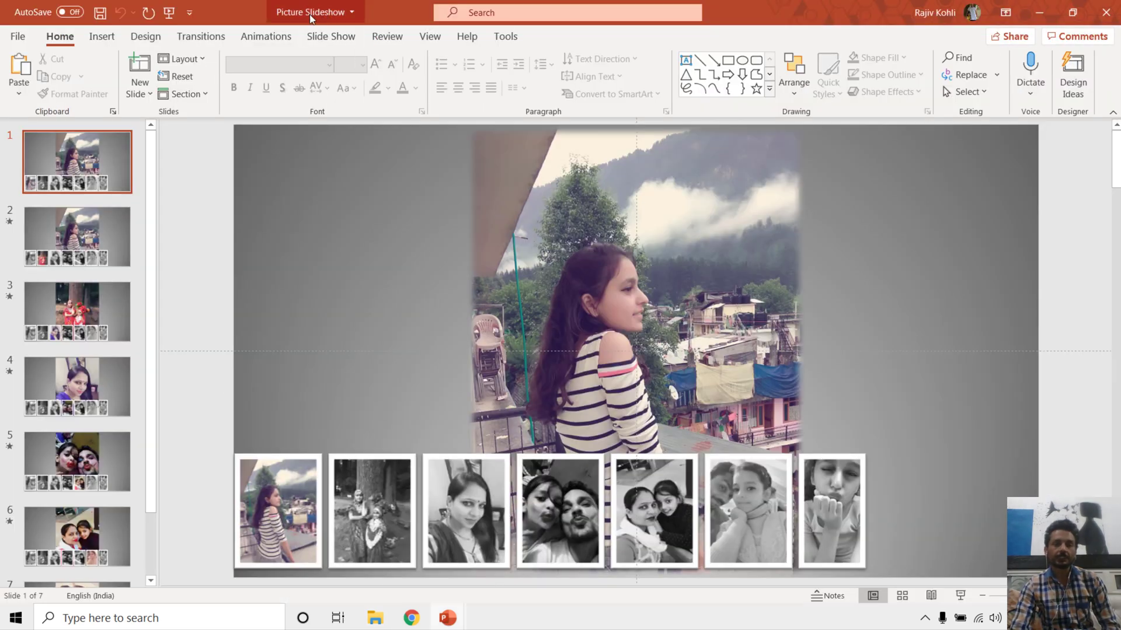
mouse_move(465, 620)
left_click(529, 560)
left_click(306, 12)
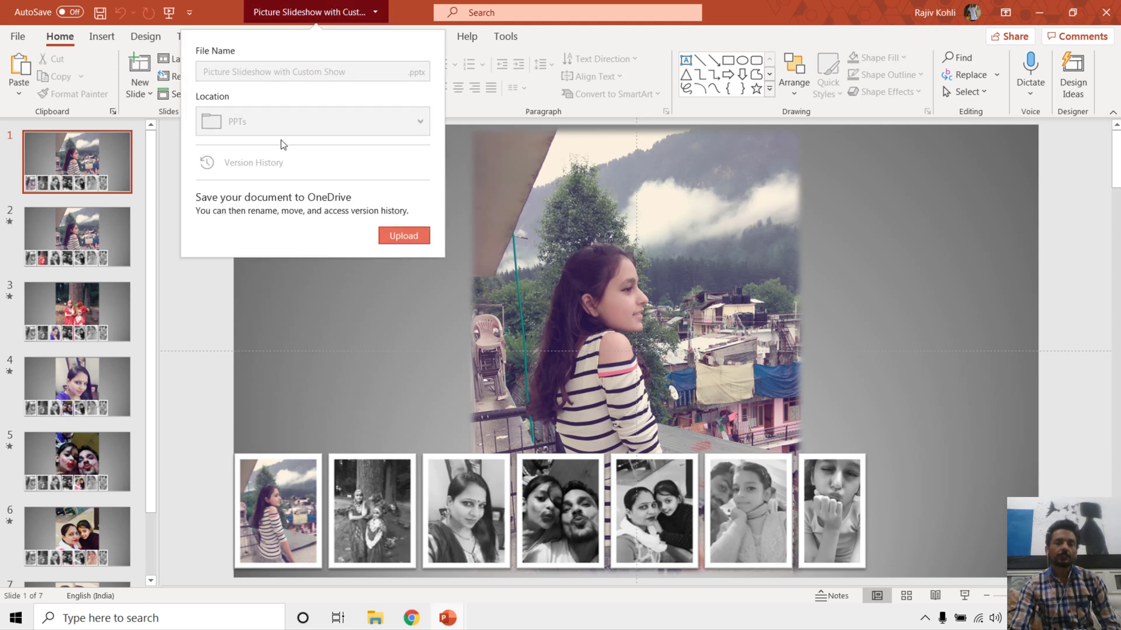
left_click(313, 292)
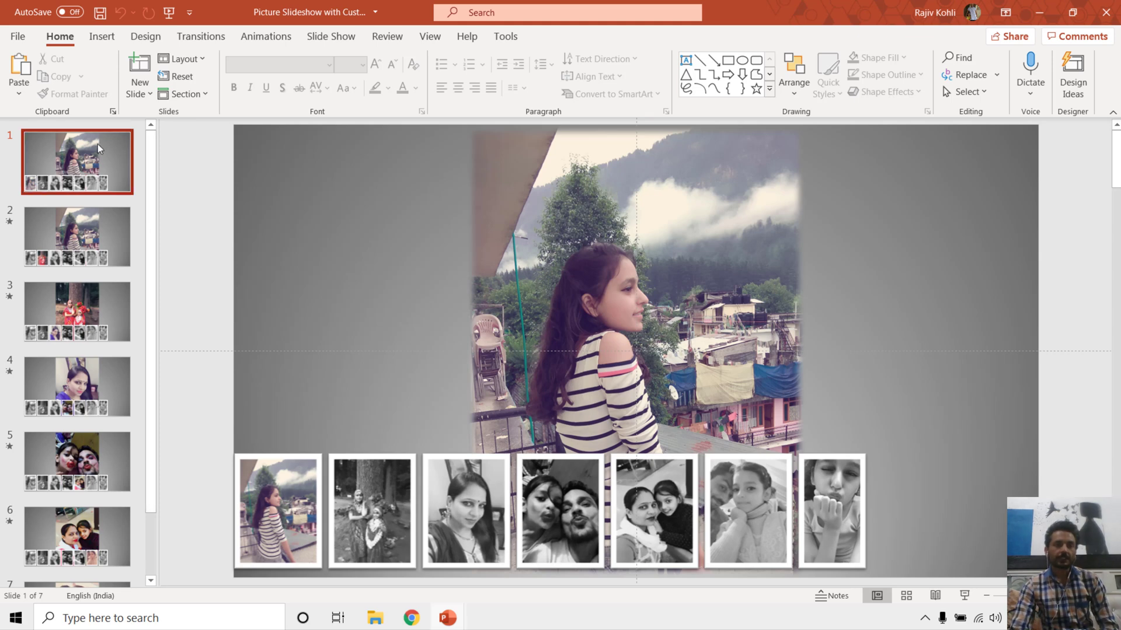
mouse_move(453, 617)
left_click(380, 540)
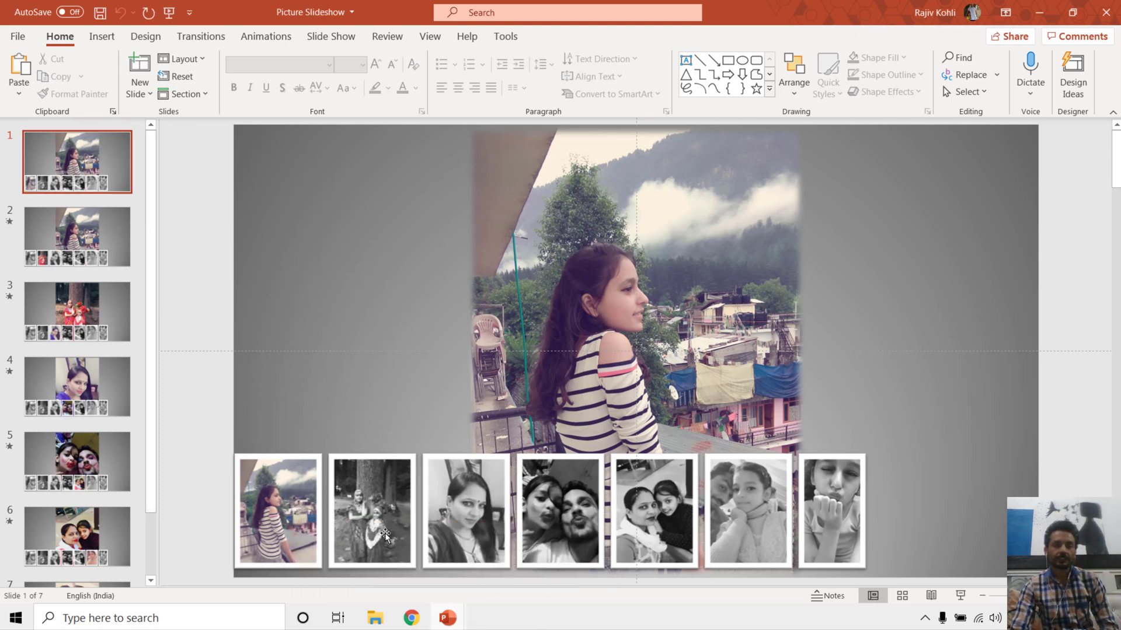
mouse_move(150, 170)
left_mouse_down()
mouse_move(155, 400)
mouse_move(151, 166)
left_mouse_up()
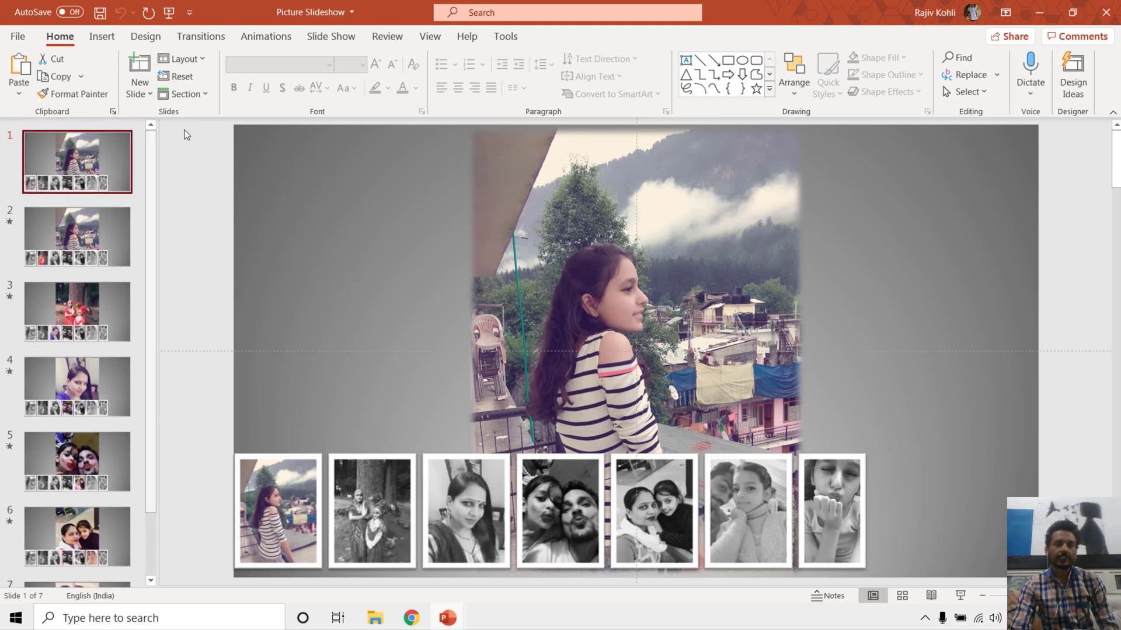
Open the Animation Pane, then the Selection Pane listing slide 1's eight pictures
left_click(265, 37)
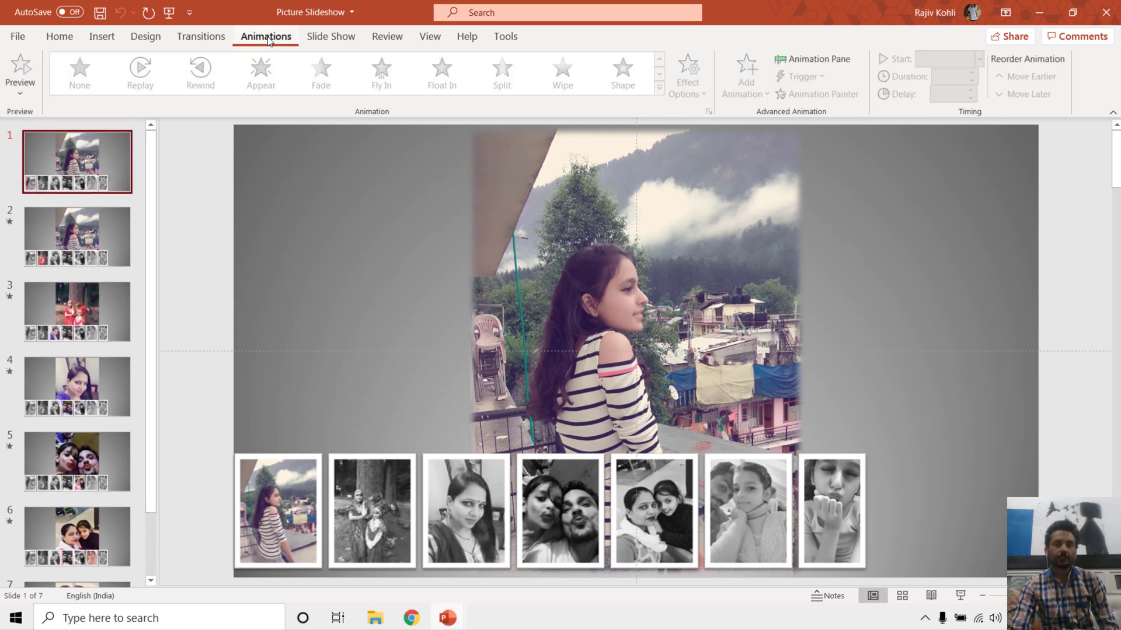
left_click(826, 64)
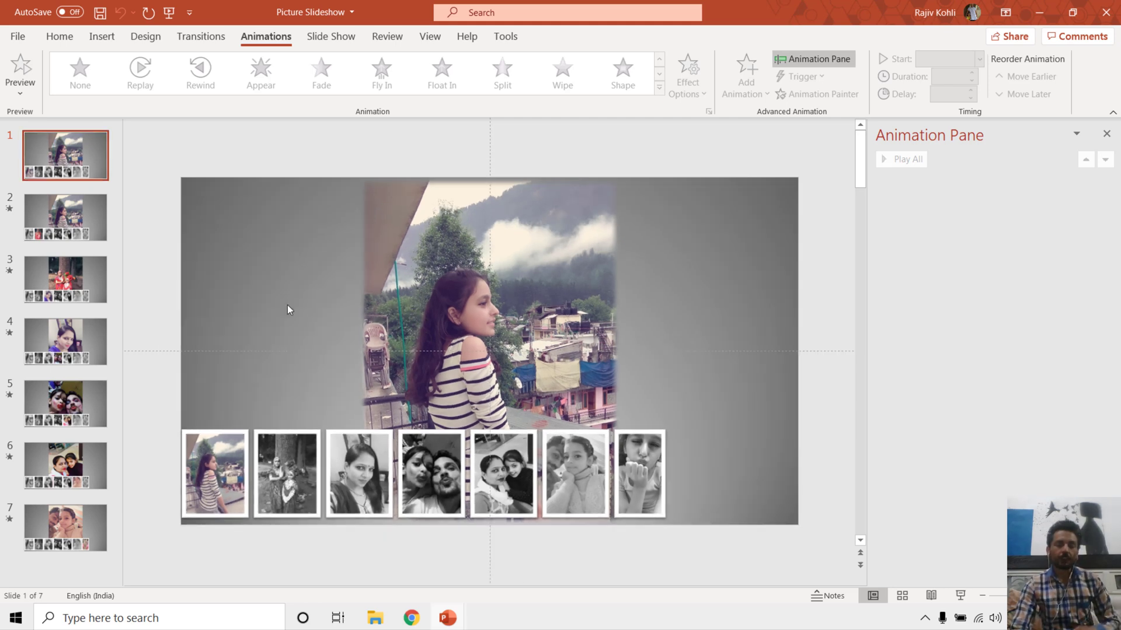
left_click(59, 36)
left_click(968, 91)
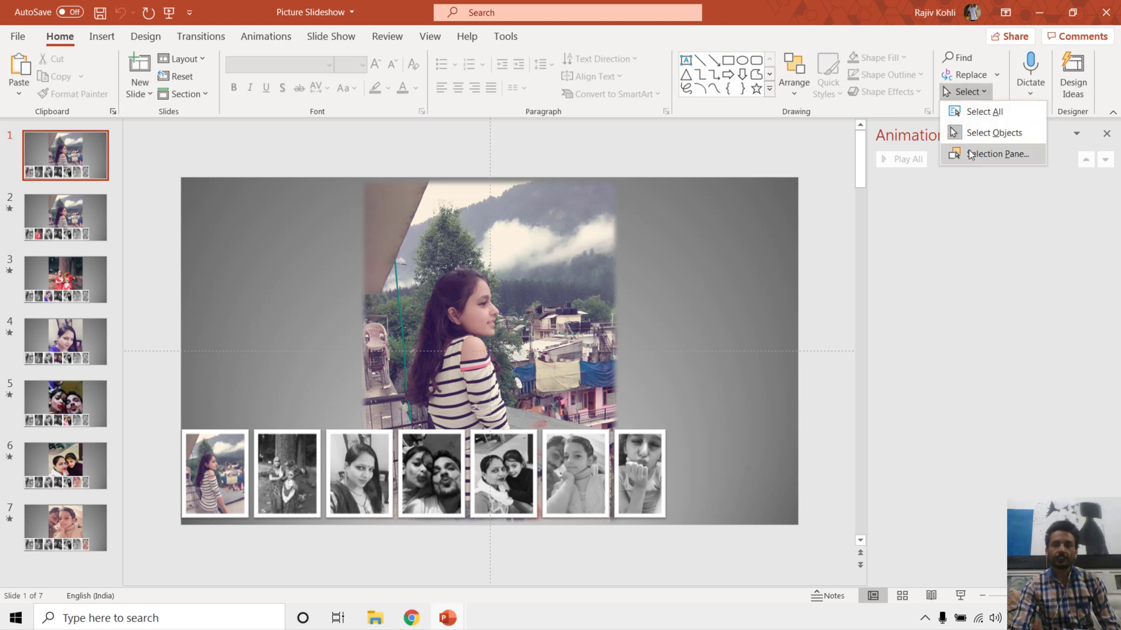
left_click(970, 154)
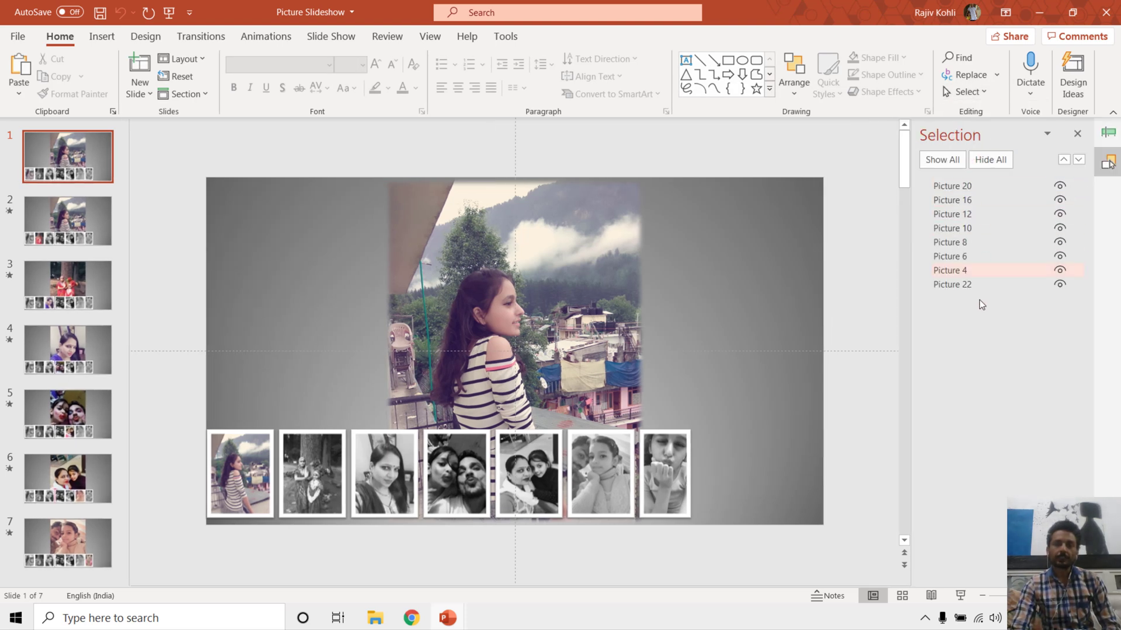
left_click(60, 169)
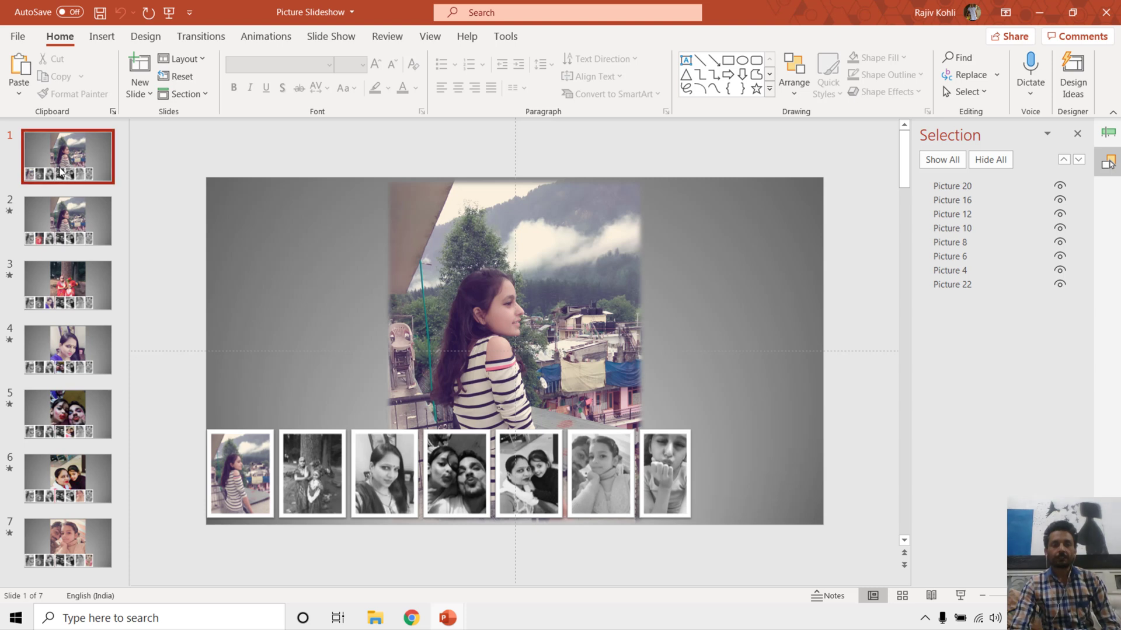
Duplicate slide 1, delete the copy, and return to slide 1
right_click(60, 170)
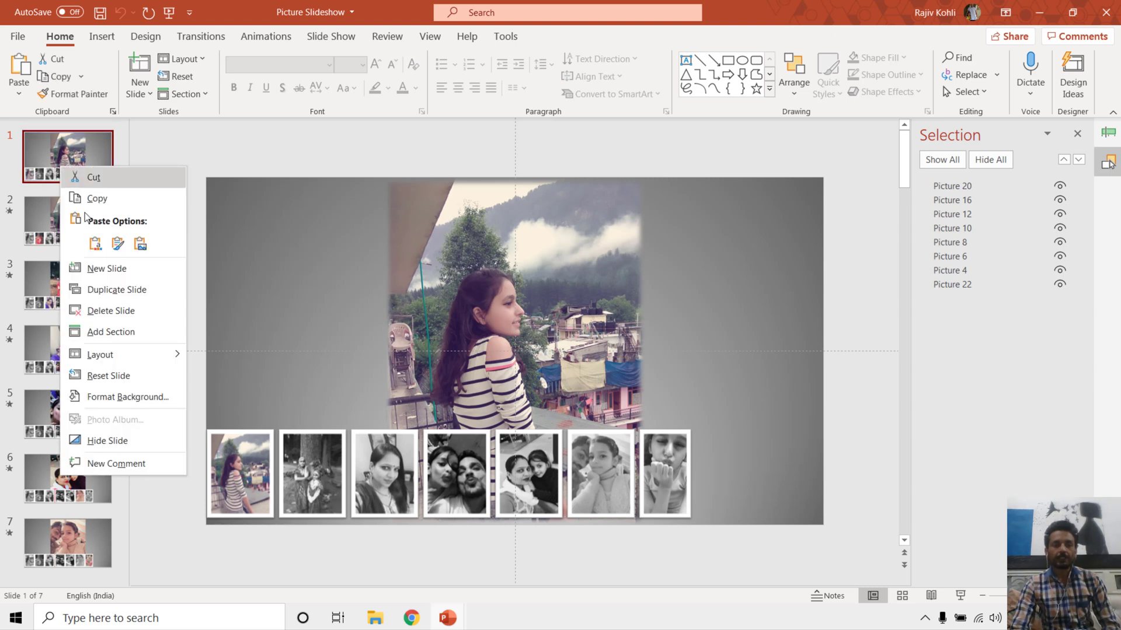
left_click(109, 292)
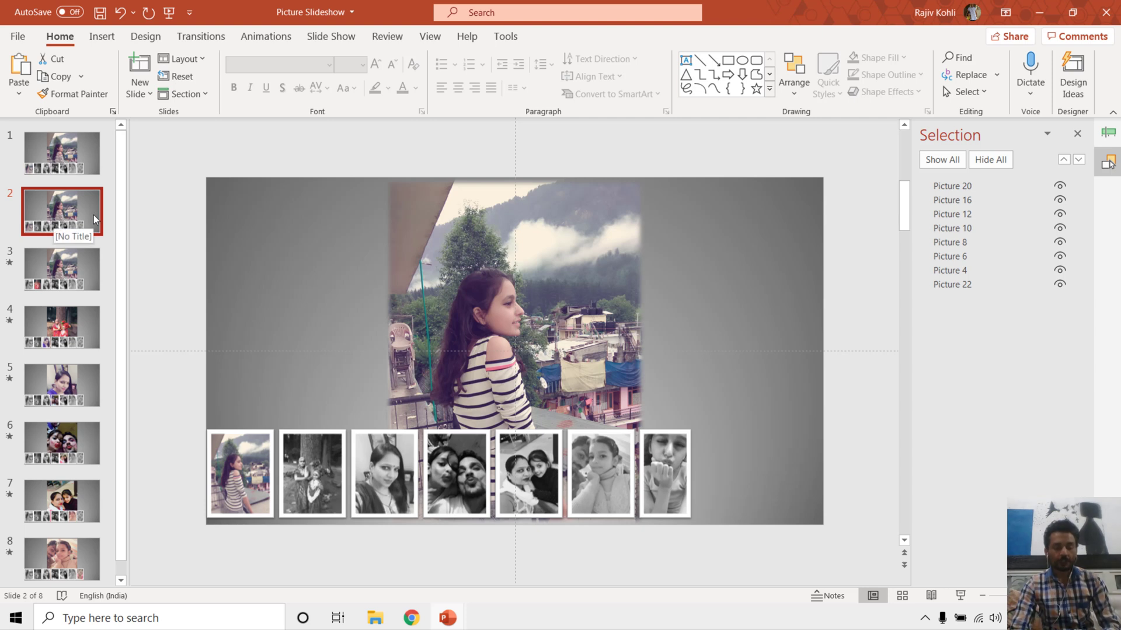
key("Delete")
left_click(73, 175)
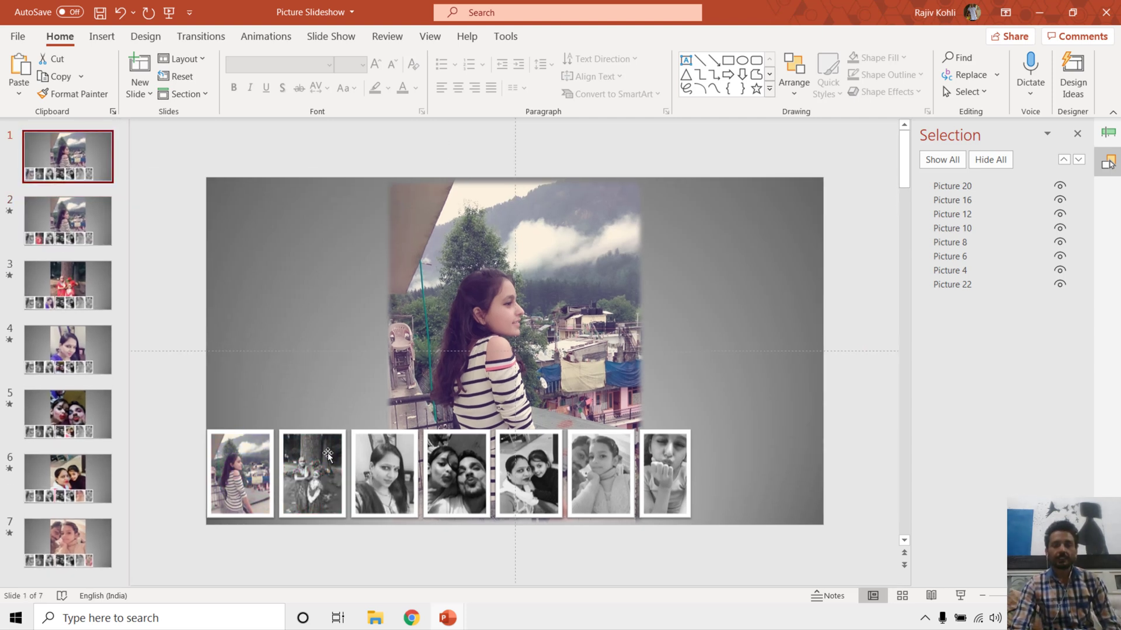
Select each of slide 1's seven thumbnails and the large central photo in turn
left_click(312, 467)
left_click(391, 461)
left_click(477, 461)
left_click(543, 464)
left_click(618, 464)
left_click(677, 467)
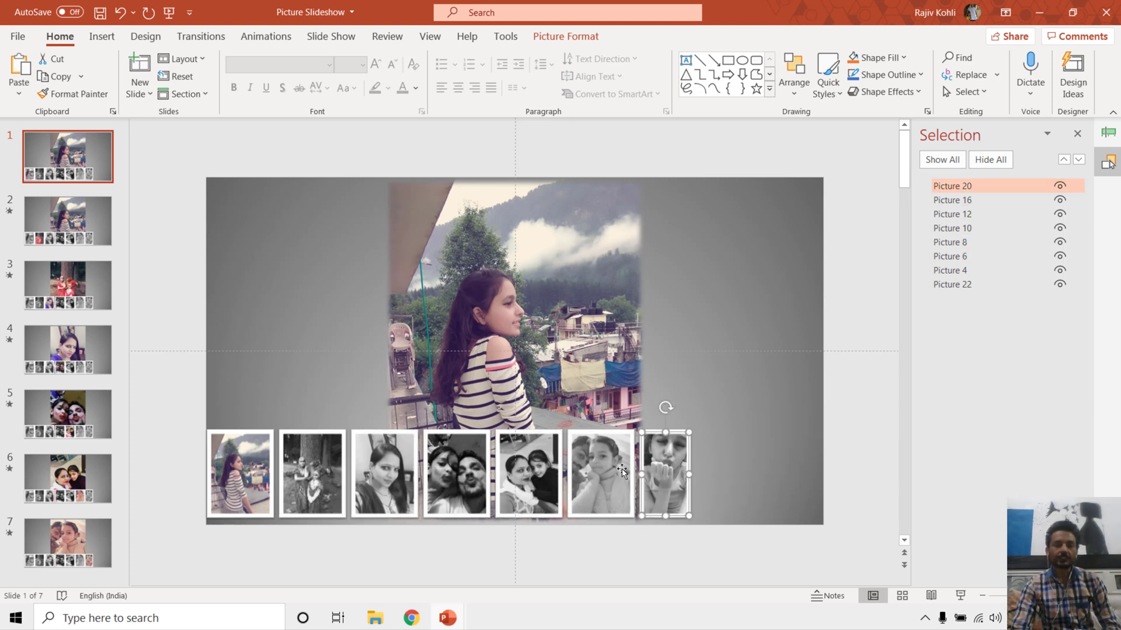
left_click(244, 466)
left_click(573, 290)
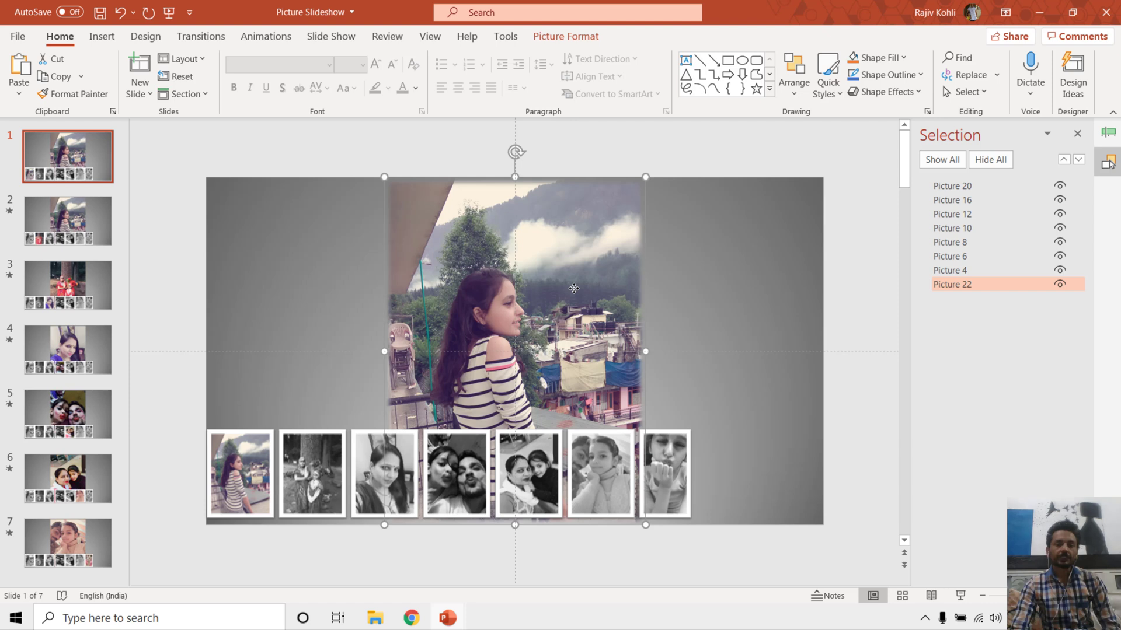
left_click(248, 464)
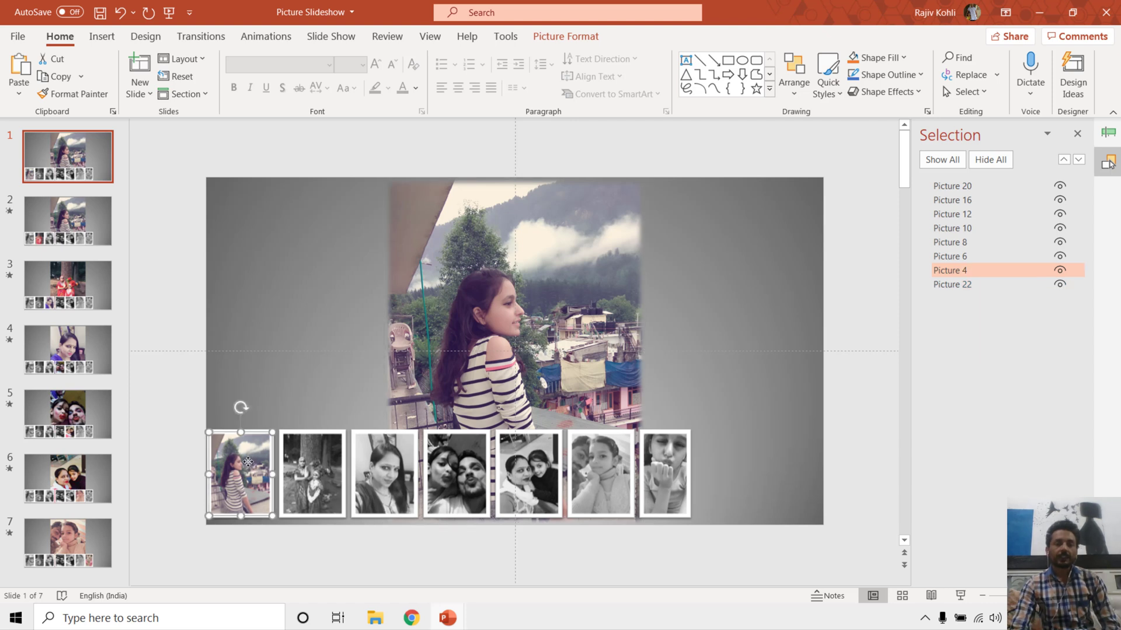
View slide 2's animation list, then go back to slide 1
left_click(84, 231)
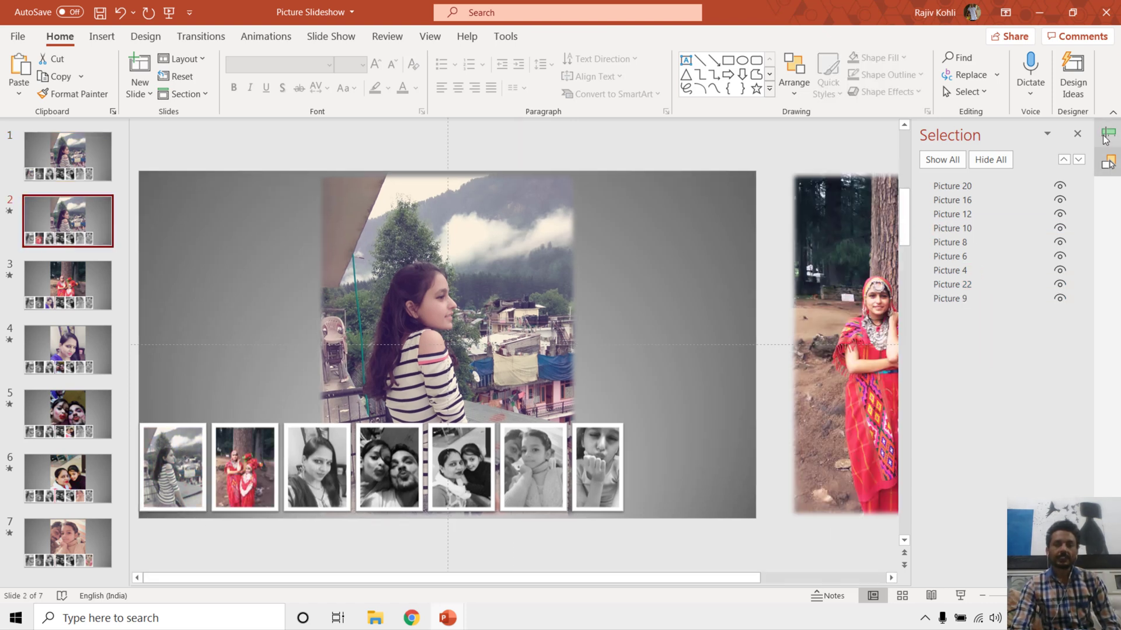
left_click(1108, 133)
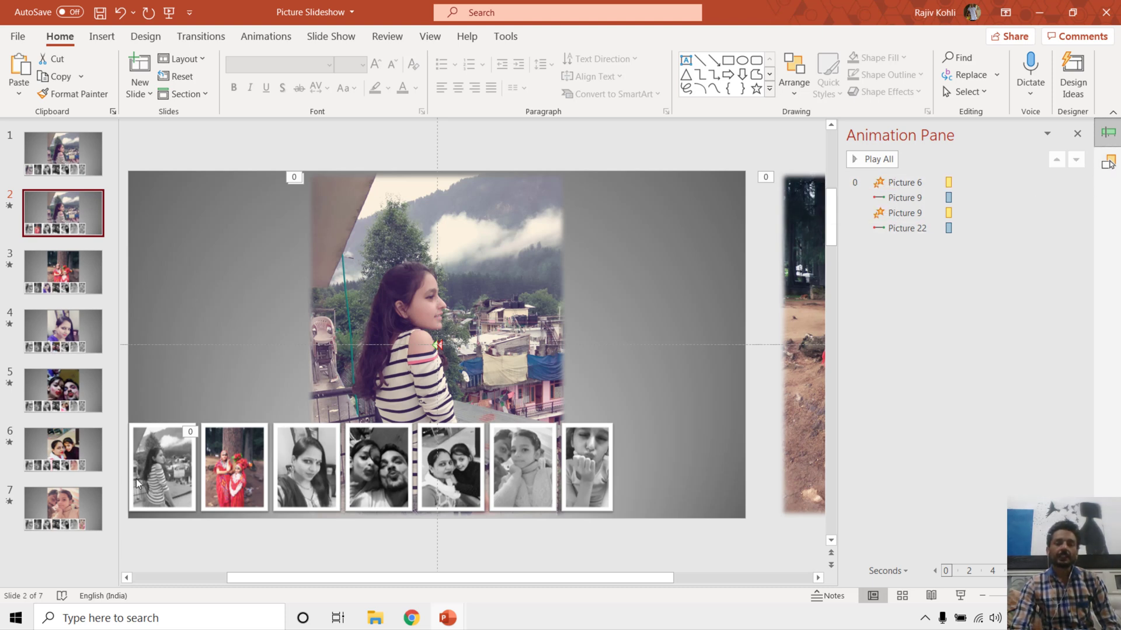
left_click(63, 153)
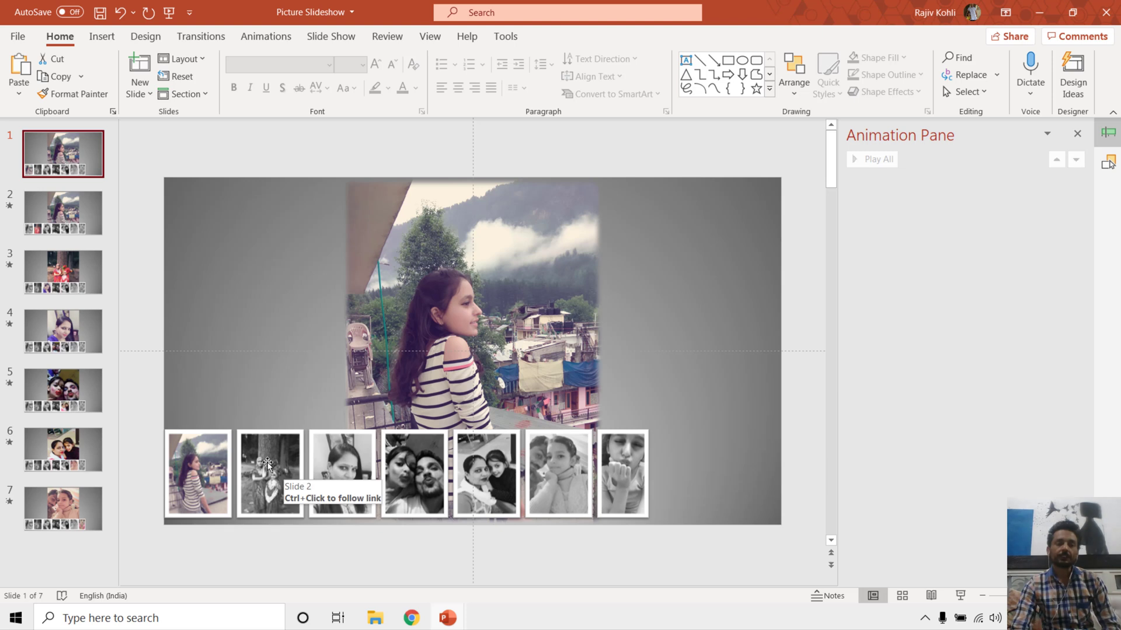
left_click(268, 464)
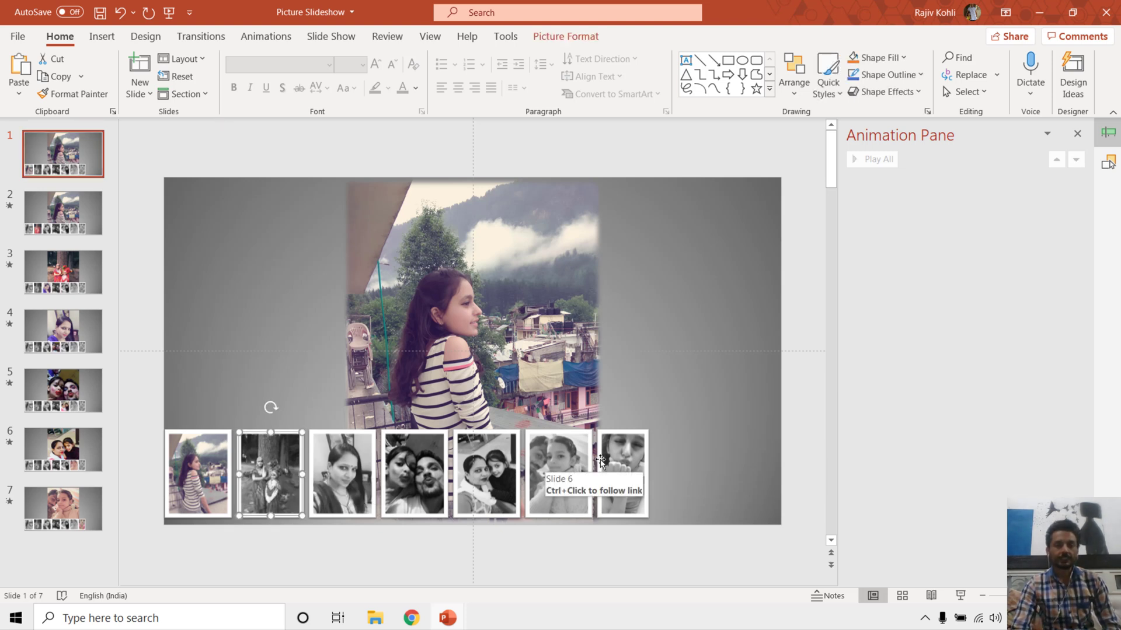
left_click(103, 37)
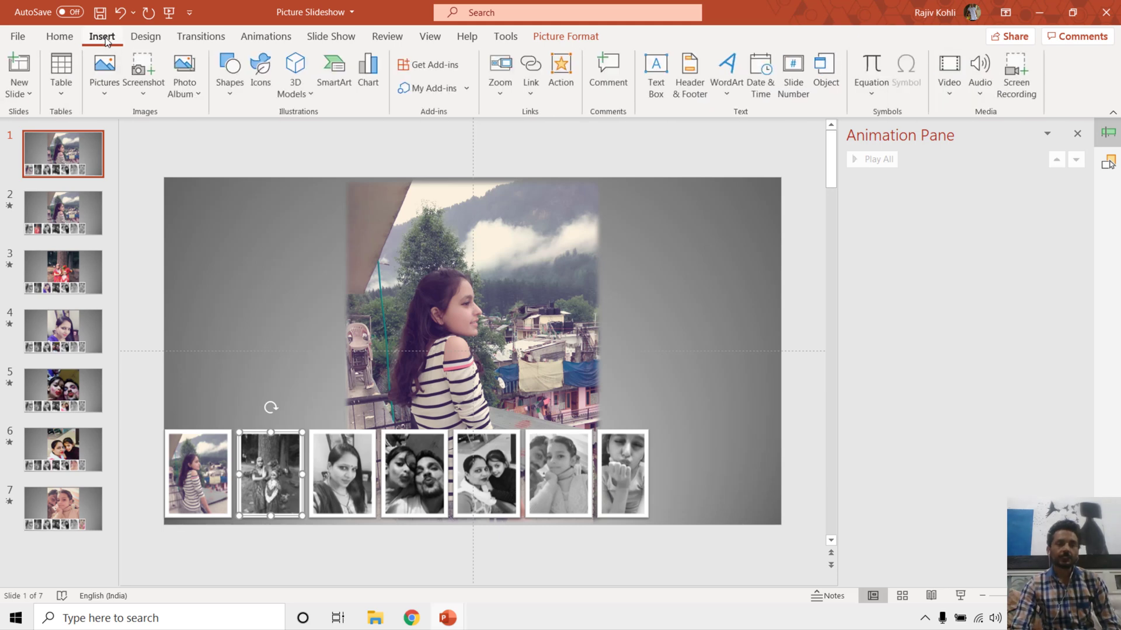
left_click(553, 79)
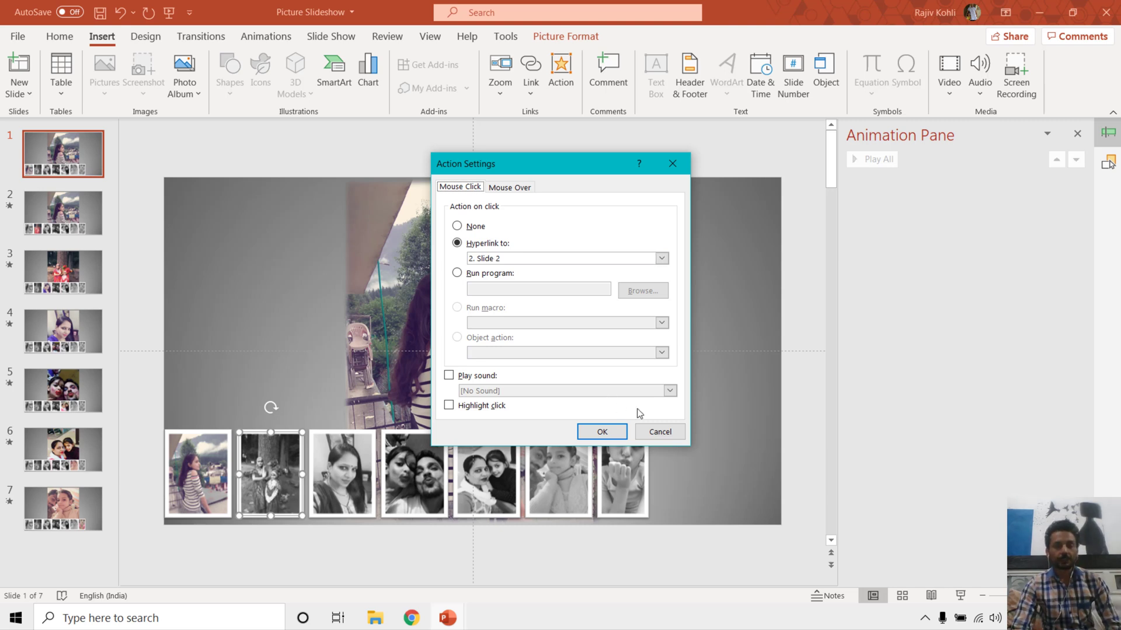
left_click(659, 432)
left_click(338, 452)
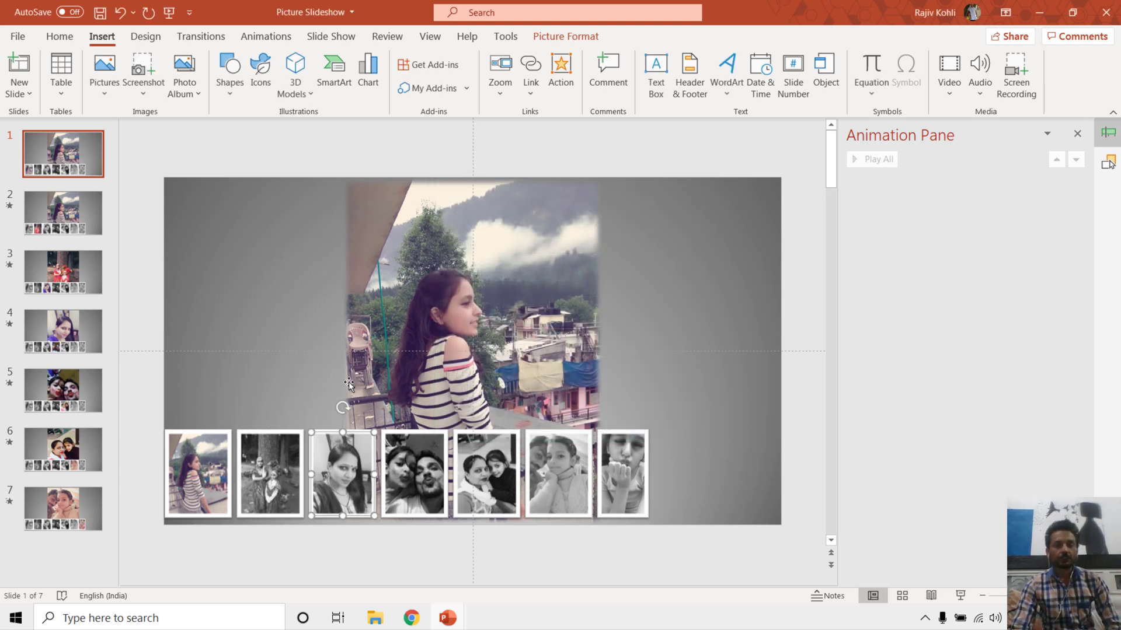
left_click(558, 69)
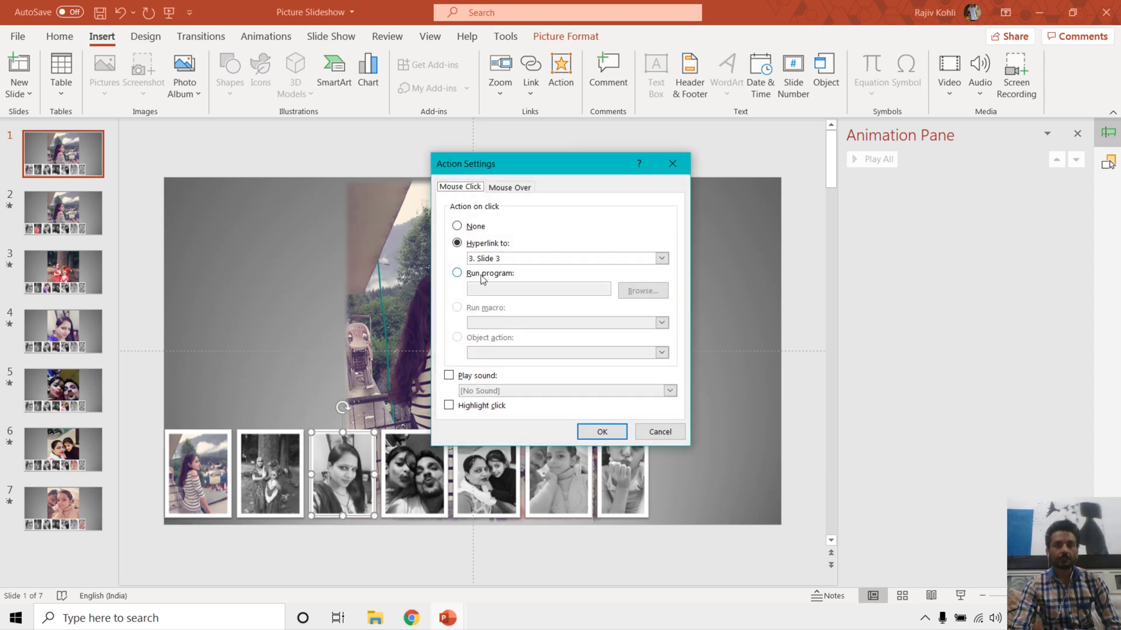
left_click(660, 432)
left_click(425, 458)
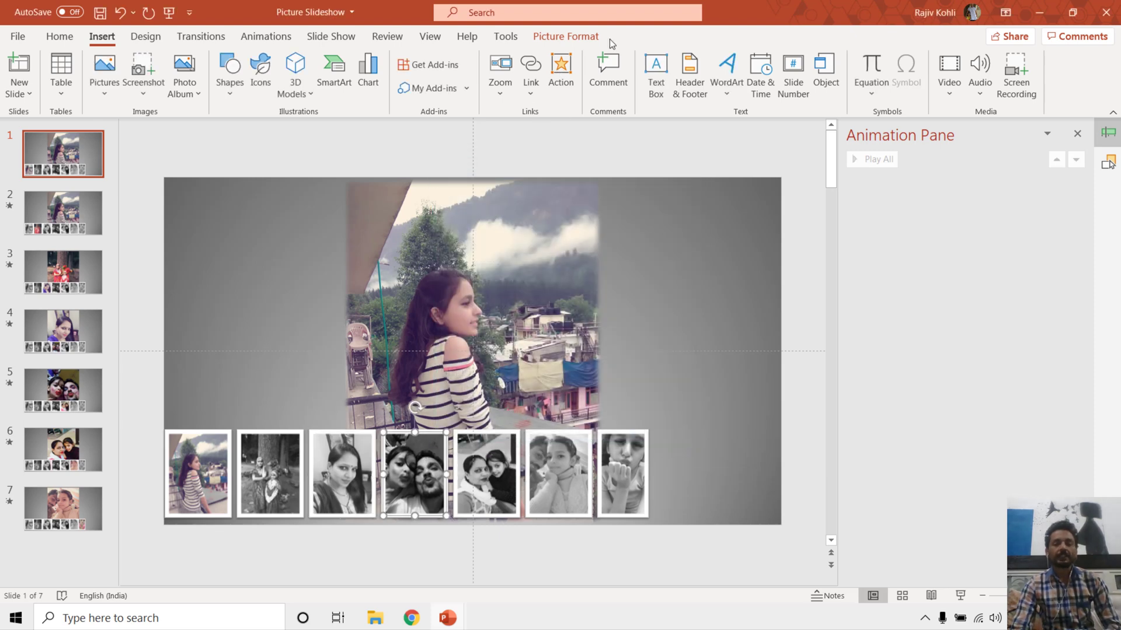
left_click(561, 73)
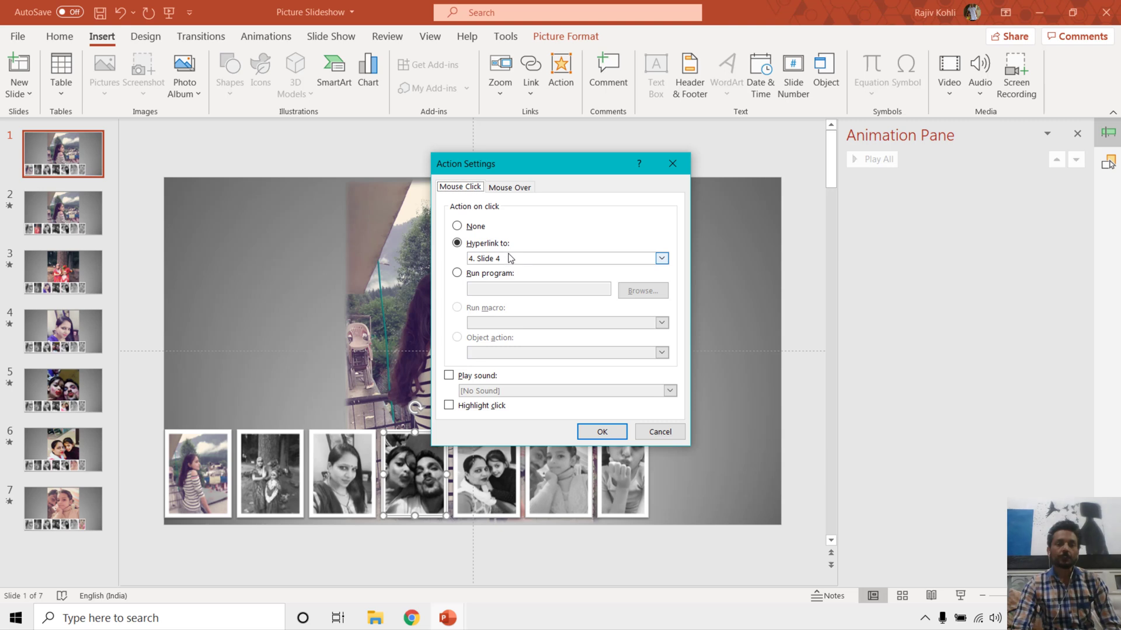
left_click(658, 432)
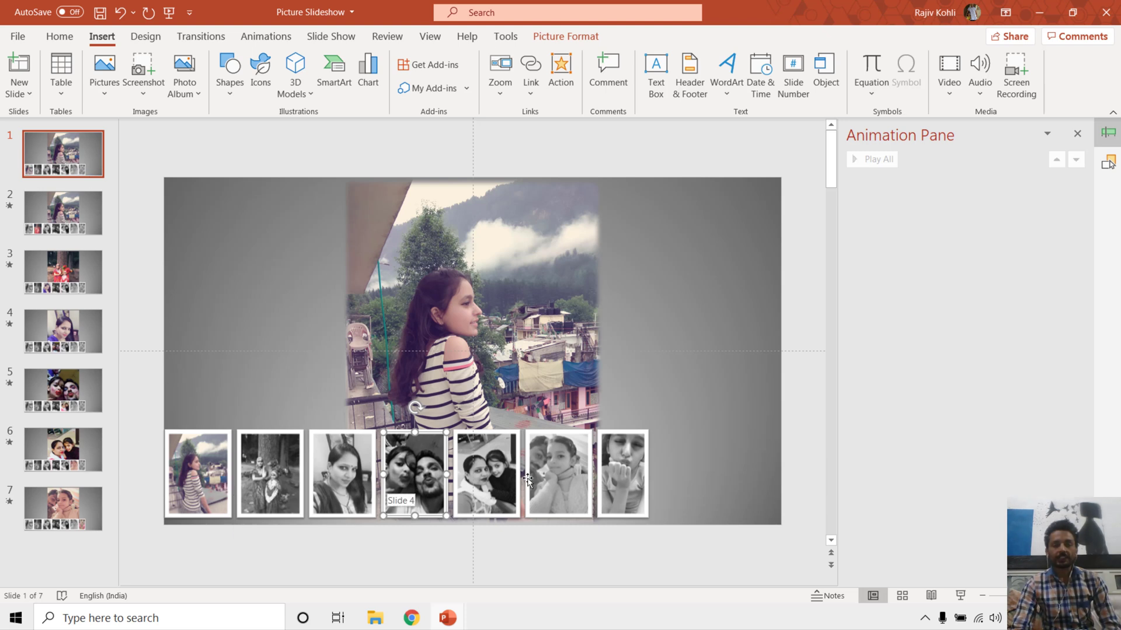
left_click(204, 463)
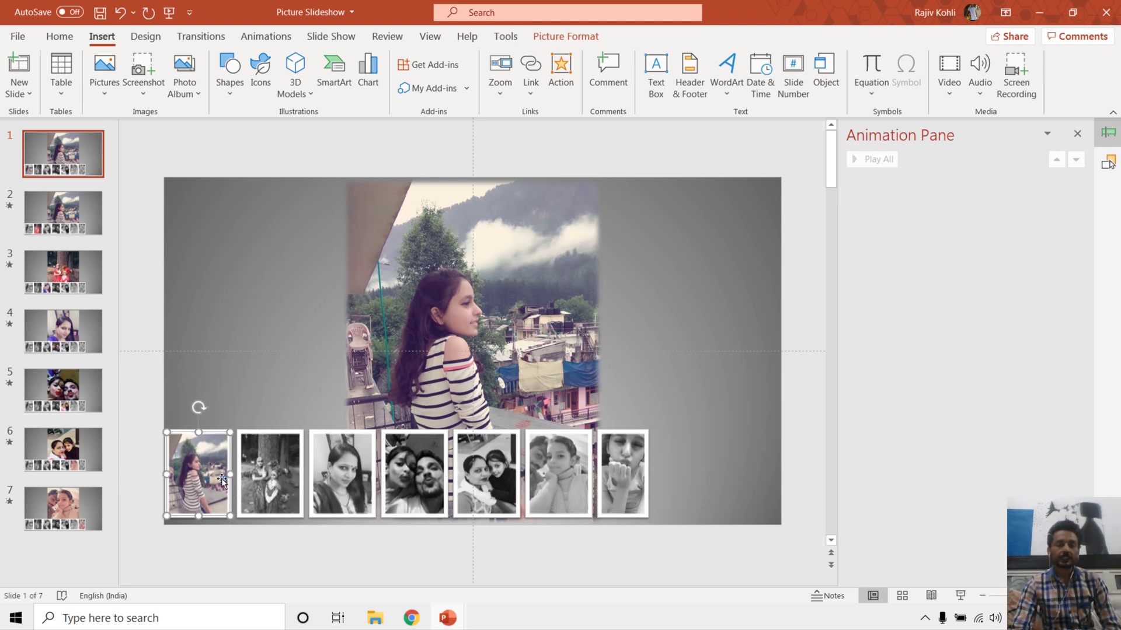
On slide 2, confirm the first thumbnail's action links to Slide 1, then select the central photo
left_click(82, 225)
left_click(162, 474)
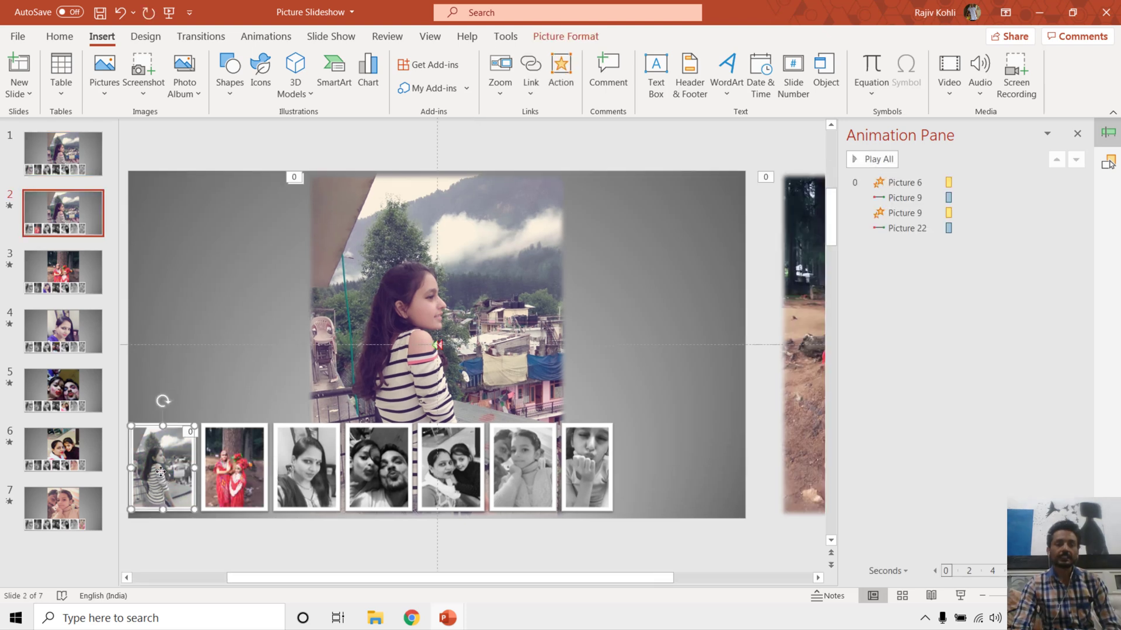
left_click(552, 78)
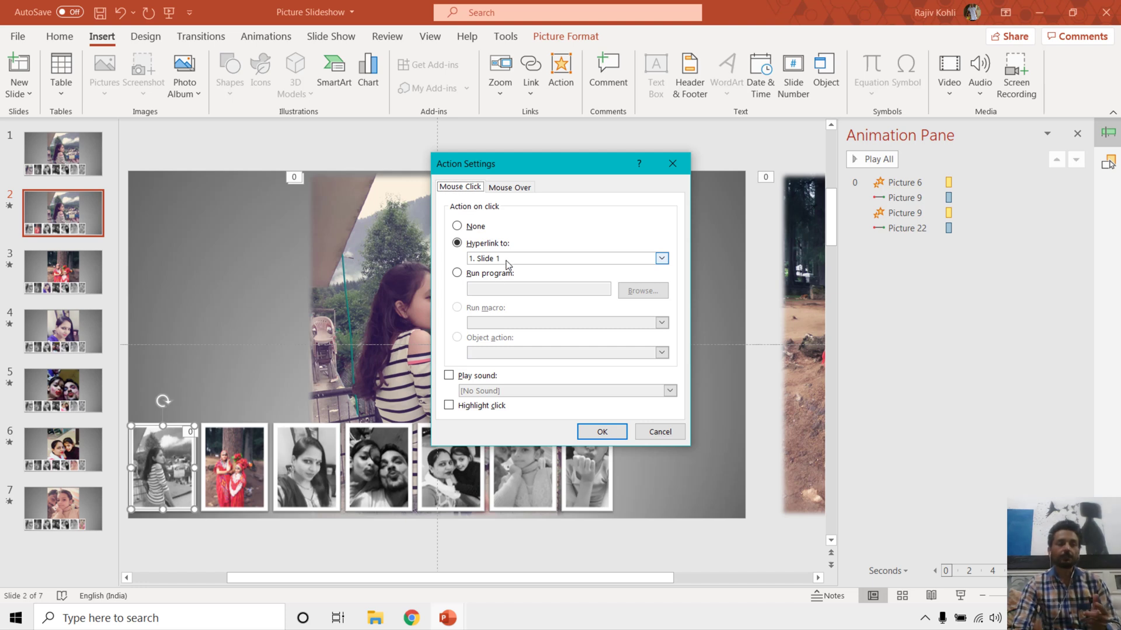
key("Return")
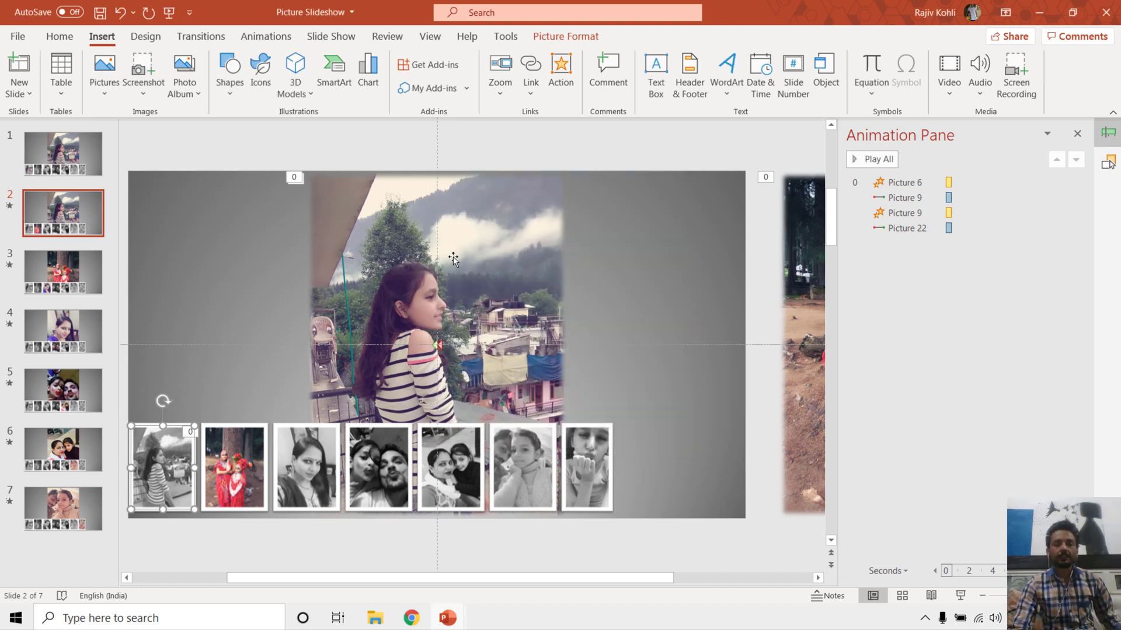
left_click(1003, 605)
left_click(452, 301)
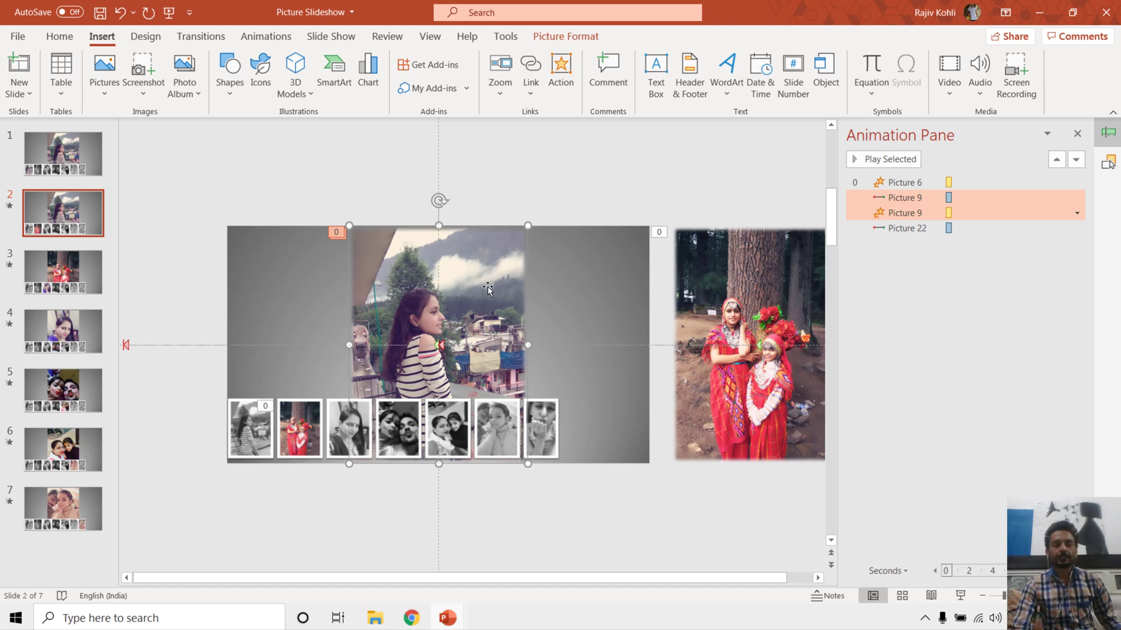
Drag the central photo left and the right photo to centre, then open Picture 6's Grow/Shrink settings
left_click_drag(494, 293, 200, 295)
left_click(777, 280)
left_click_drag(789, 283, 451, 276)
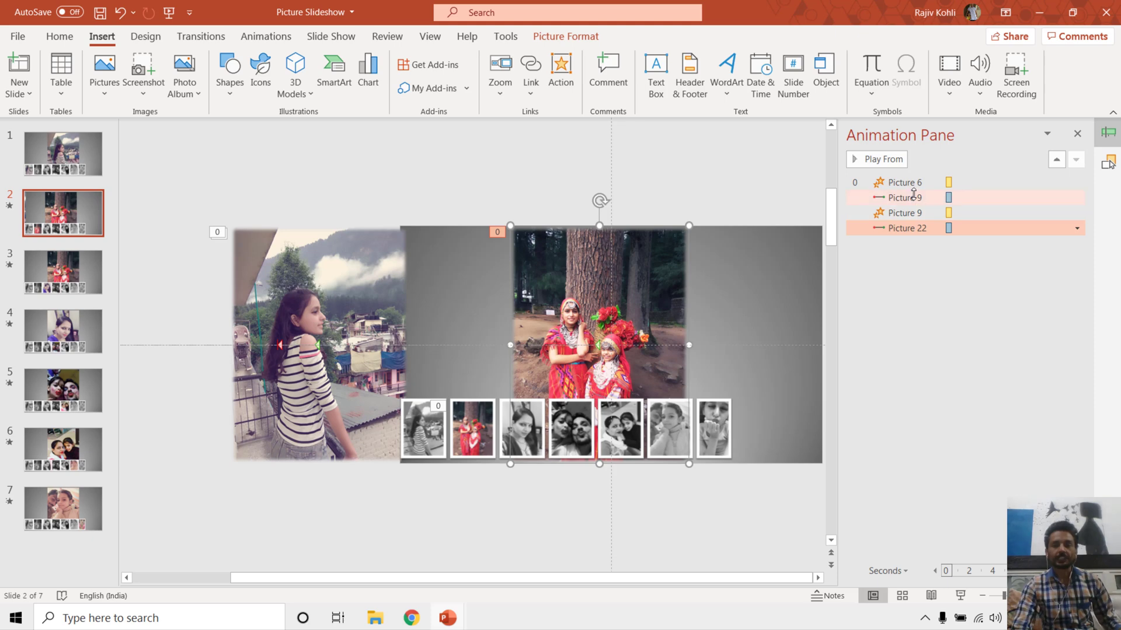
left_click(906, 197)
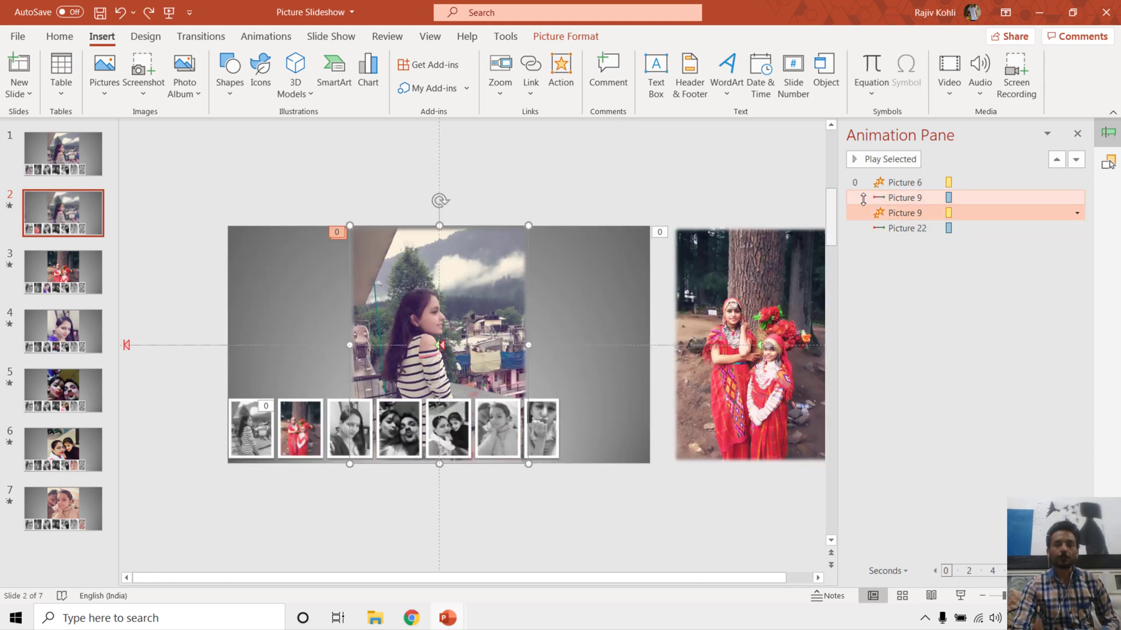
double_click(906, 183)
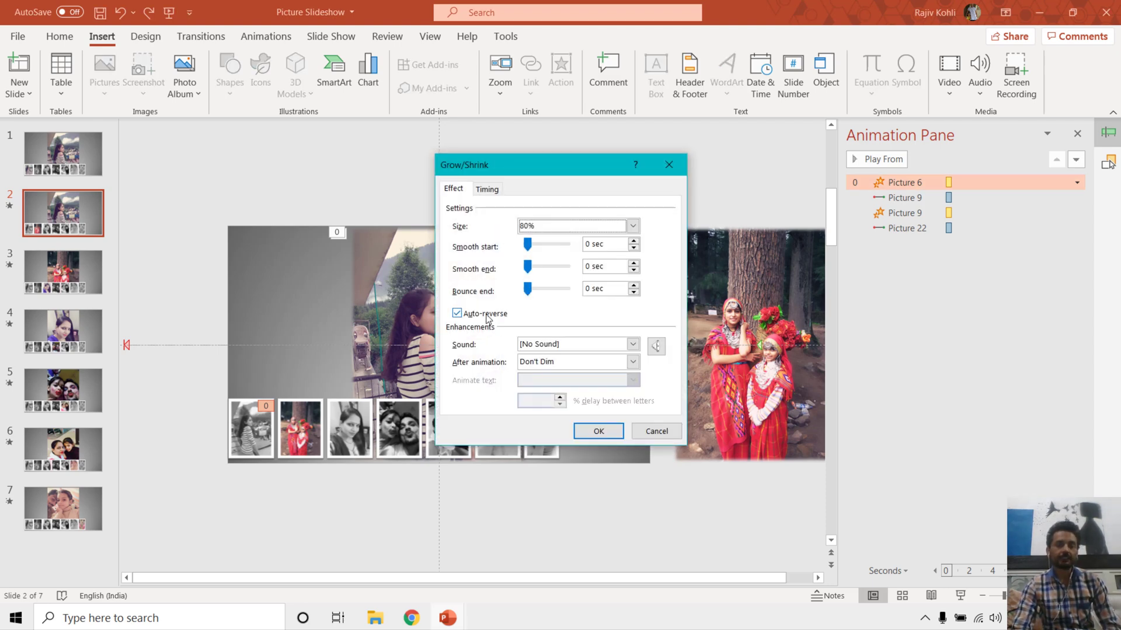
Review Grow/Shrink timing and Picture 9's Left motion timing (With Previous, 0.5 s), then return to slide 1
left_click(488, 189)
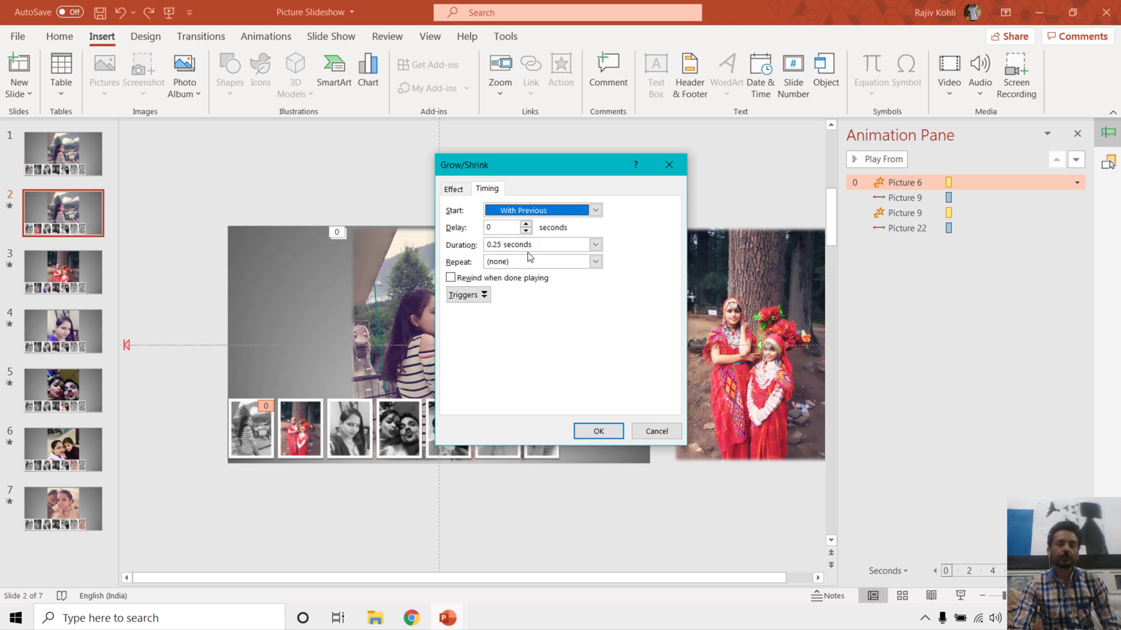
left_click(598, 431)
double_click(899, 197)
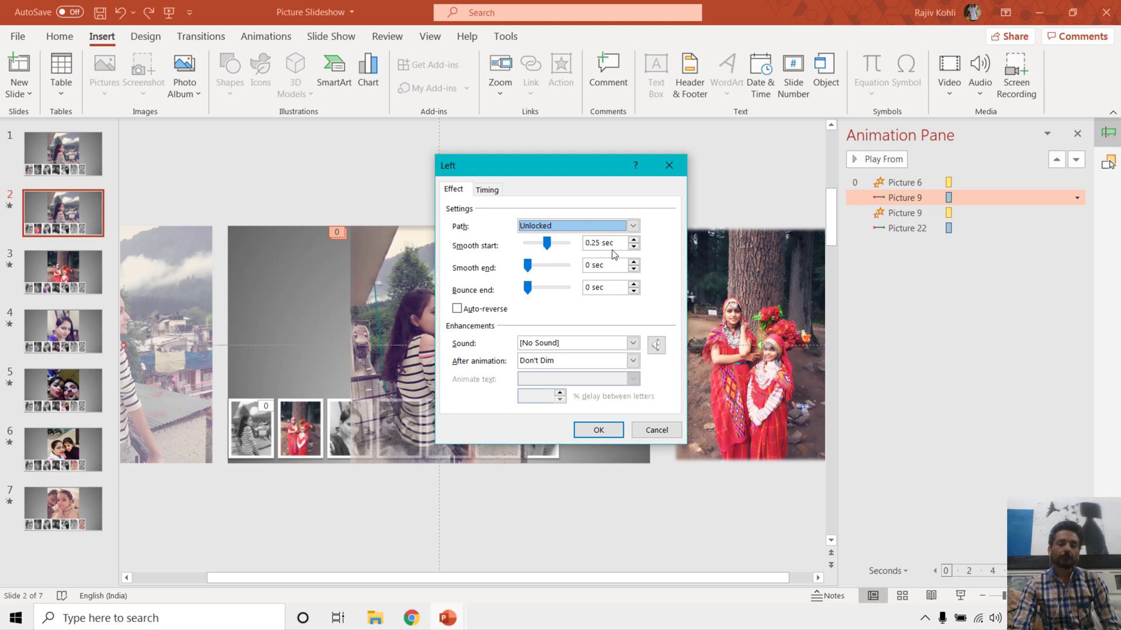
left_click(499, 191)
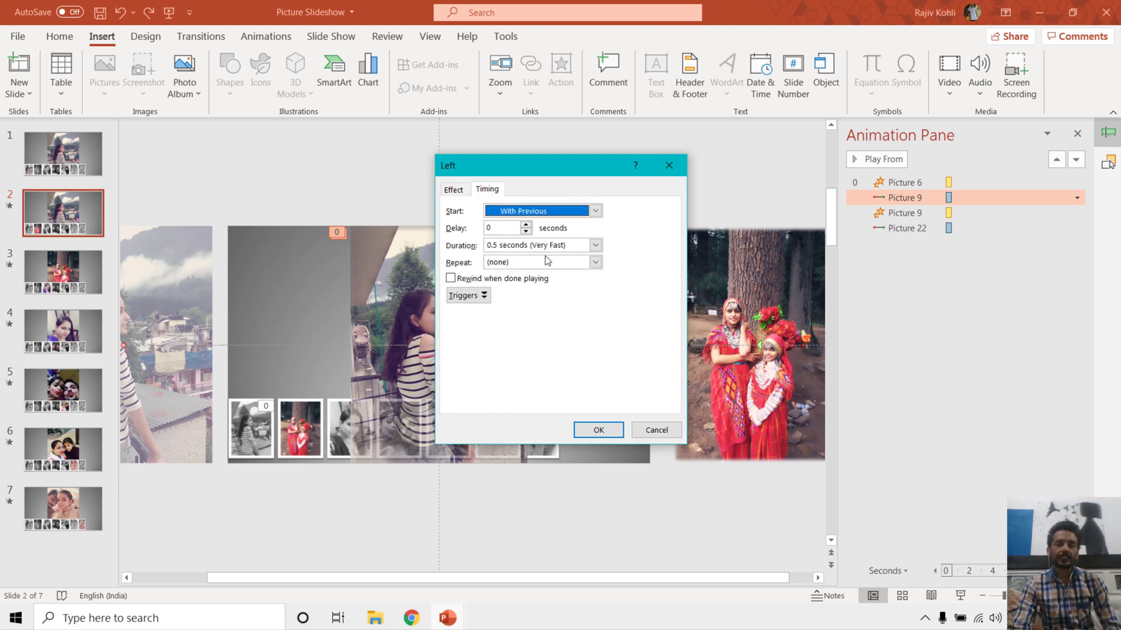
left_click(657, 430)
left_click(831, 552)
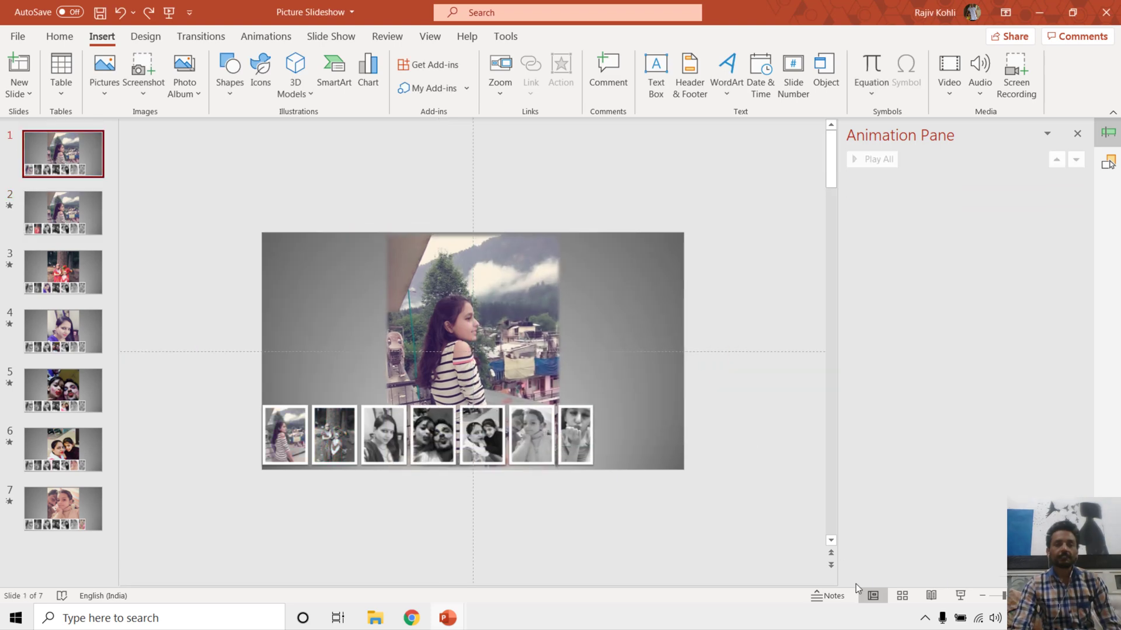
left_click(960, 596)
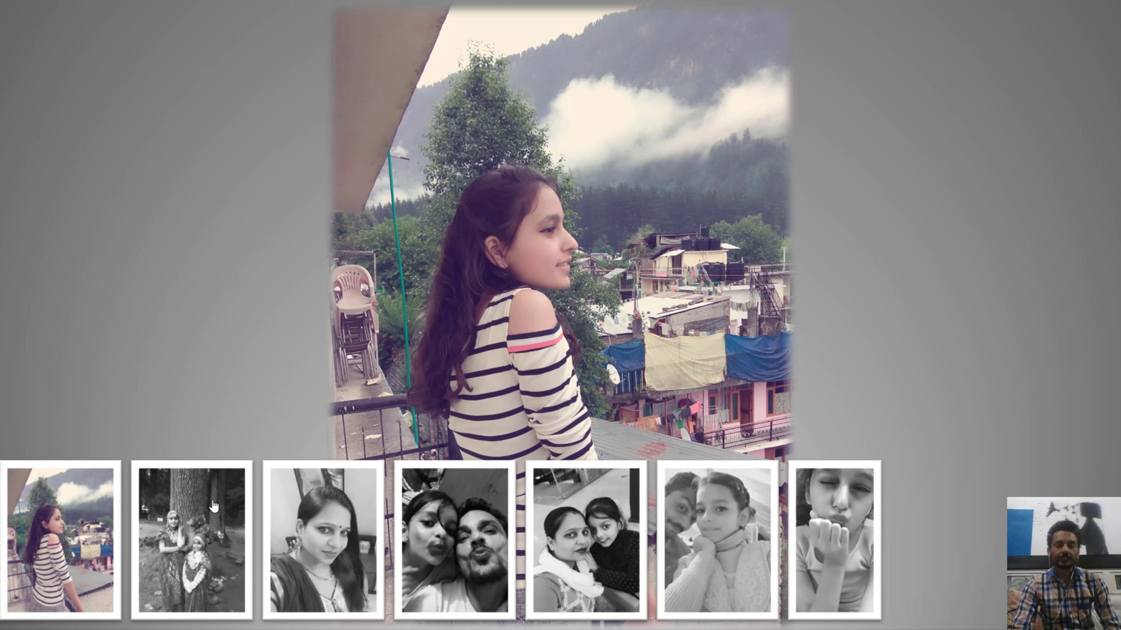
left_click(188, 511)
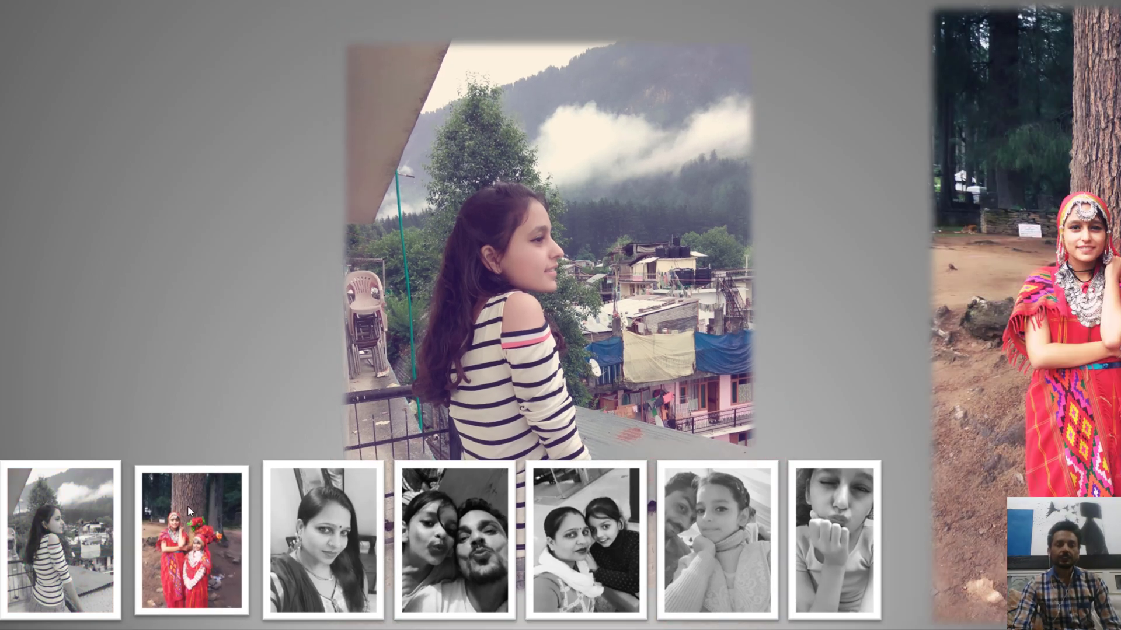
left_click(317, 522)
left_click(469, 524)
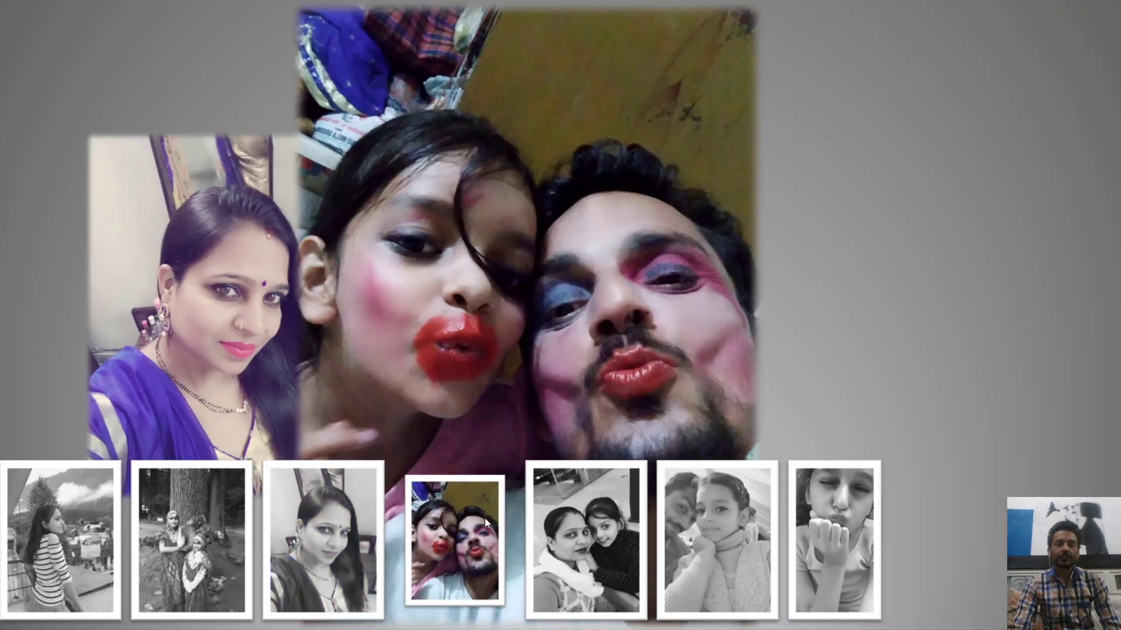
left_click(598, 523)
left_click(726, 527)
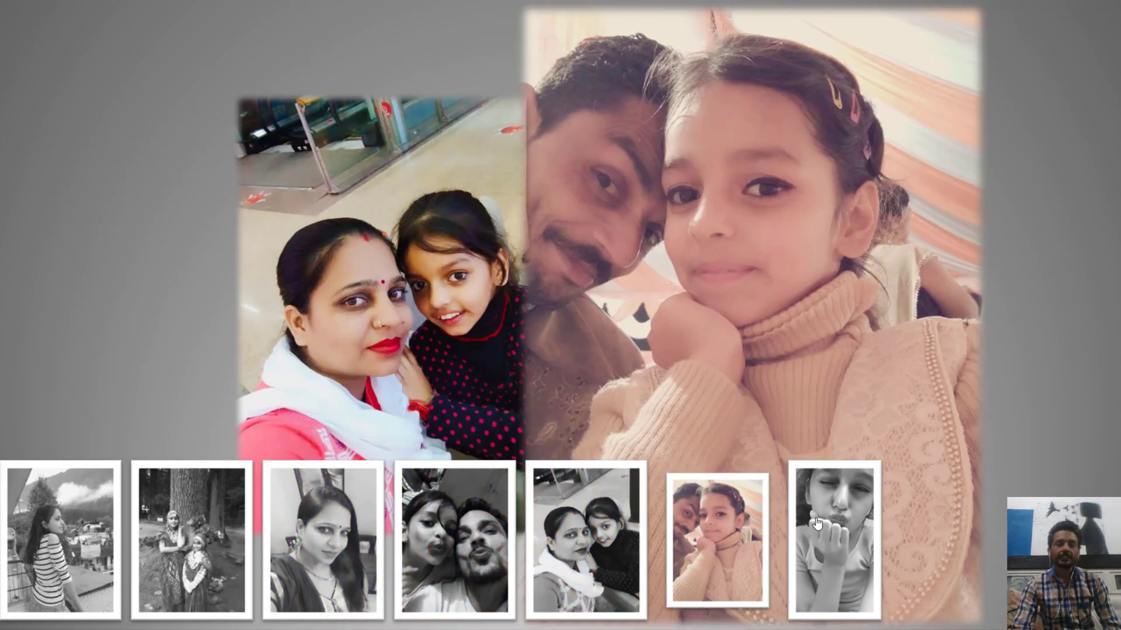
left_click(839, 516)
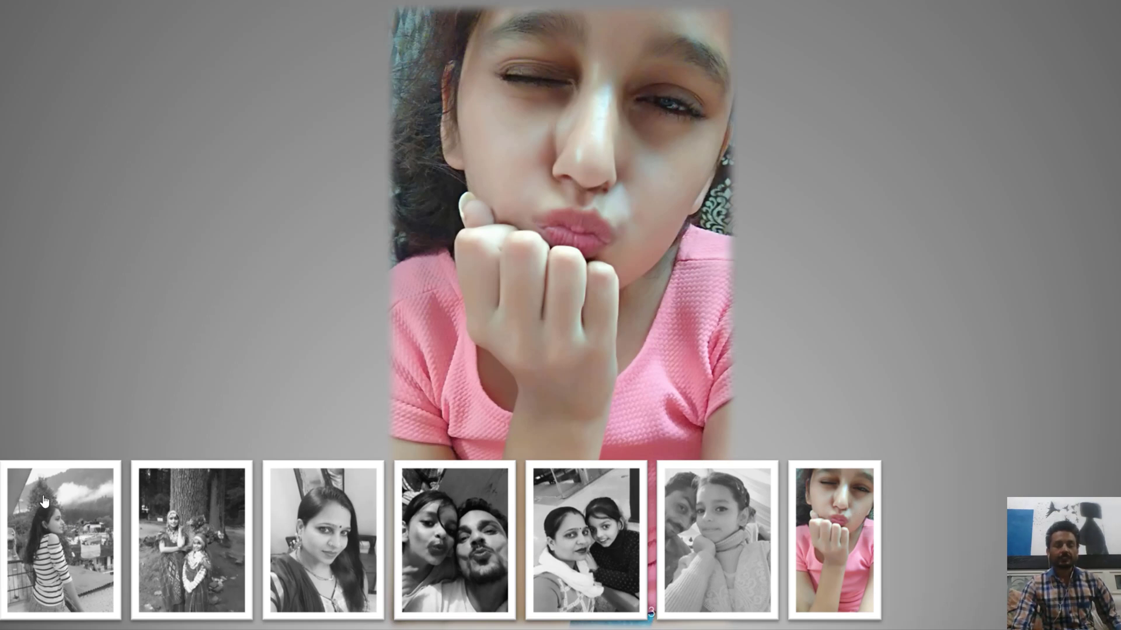
left_click(64, 524)
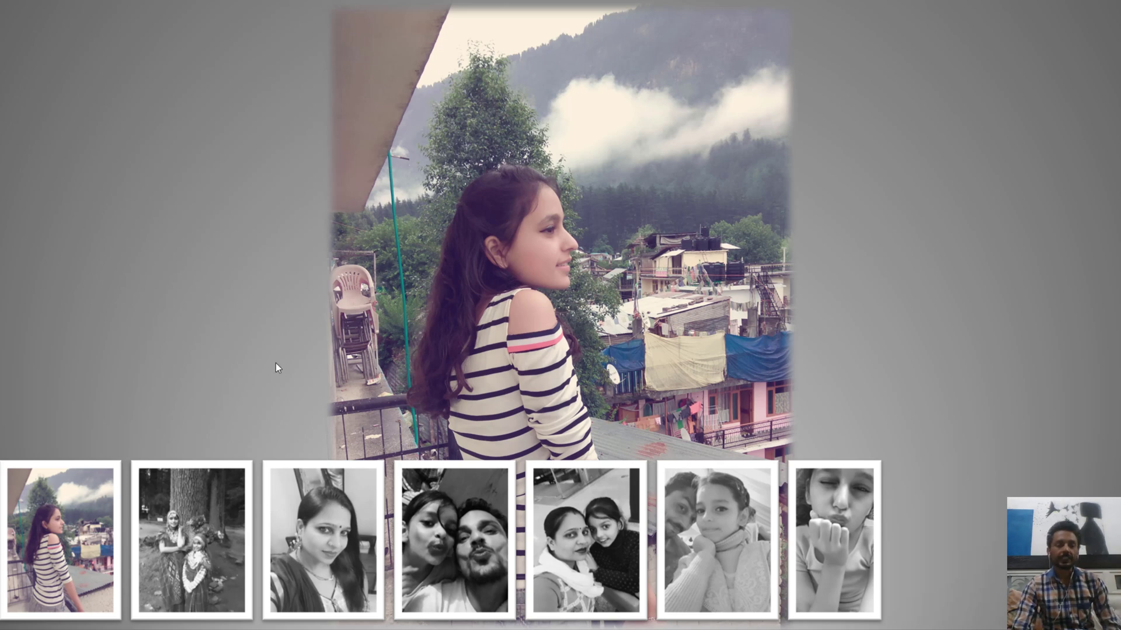
left_click(195, 526)
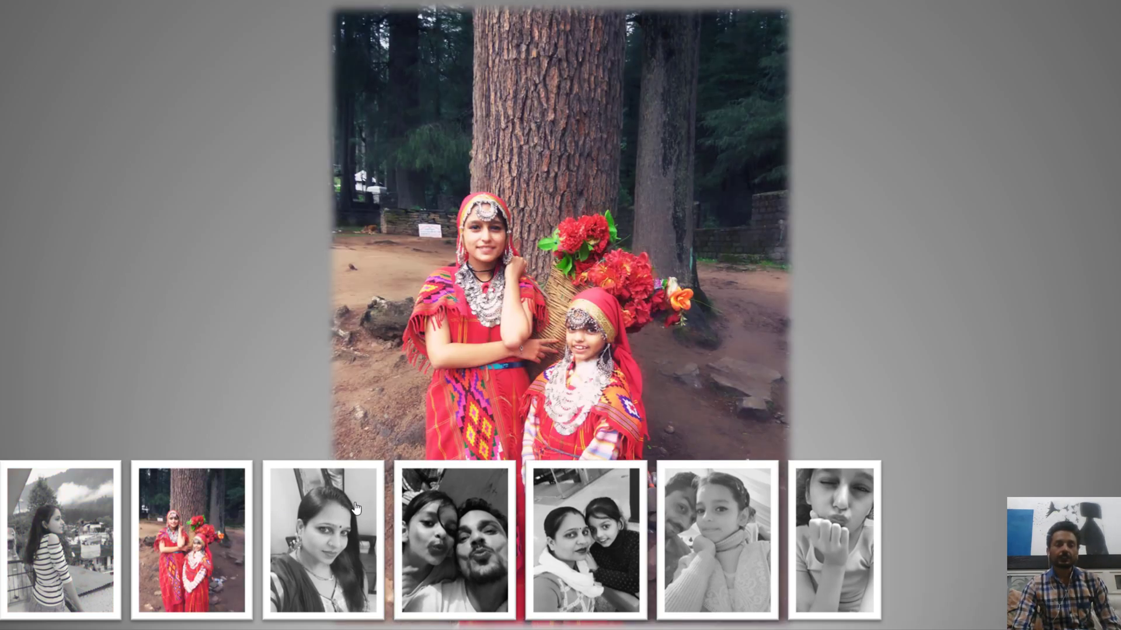
left_click(365, 506)
key("Escape")
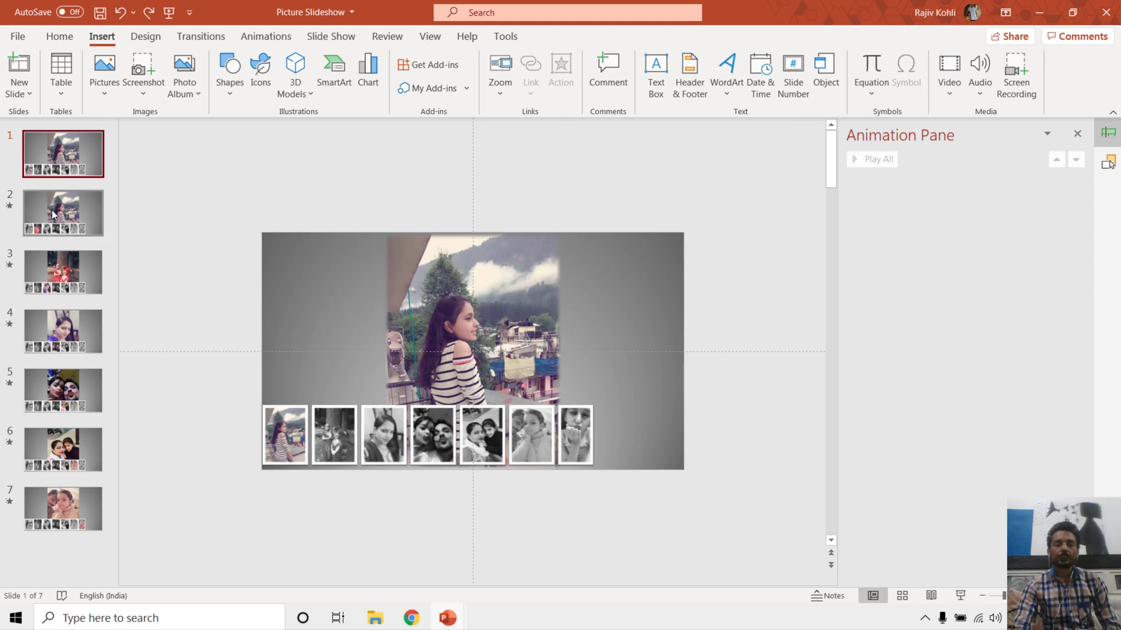
Check where slide 2's second thumbnail links, then move to slide 3
key("Down")
left_click(283, 433)
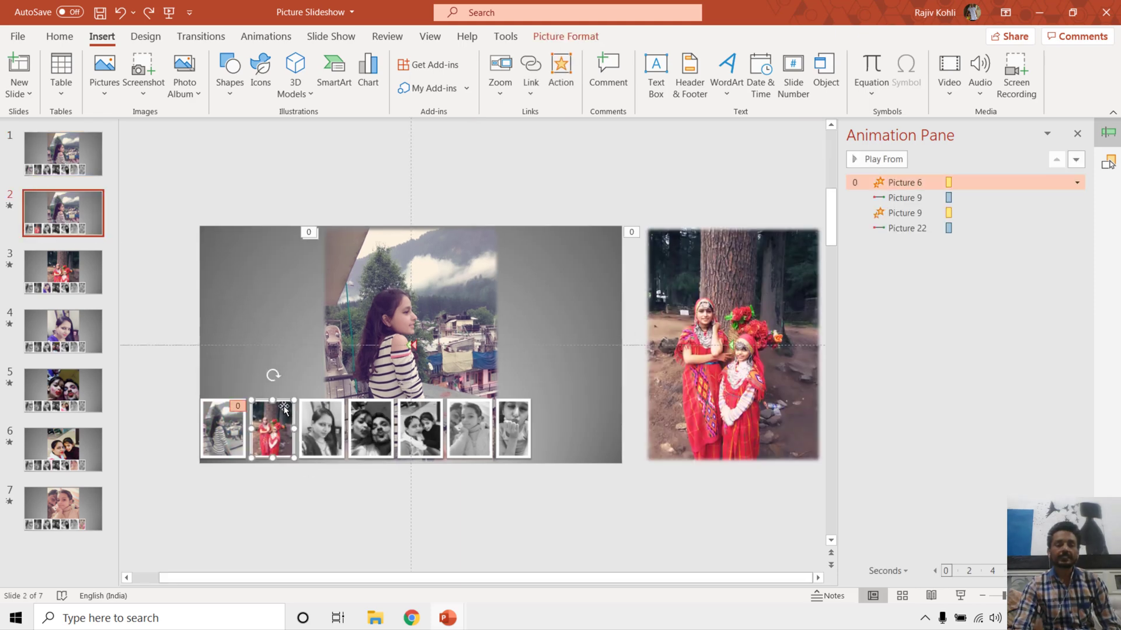
left_click(561, 73)
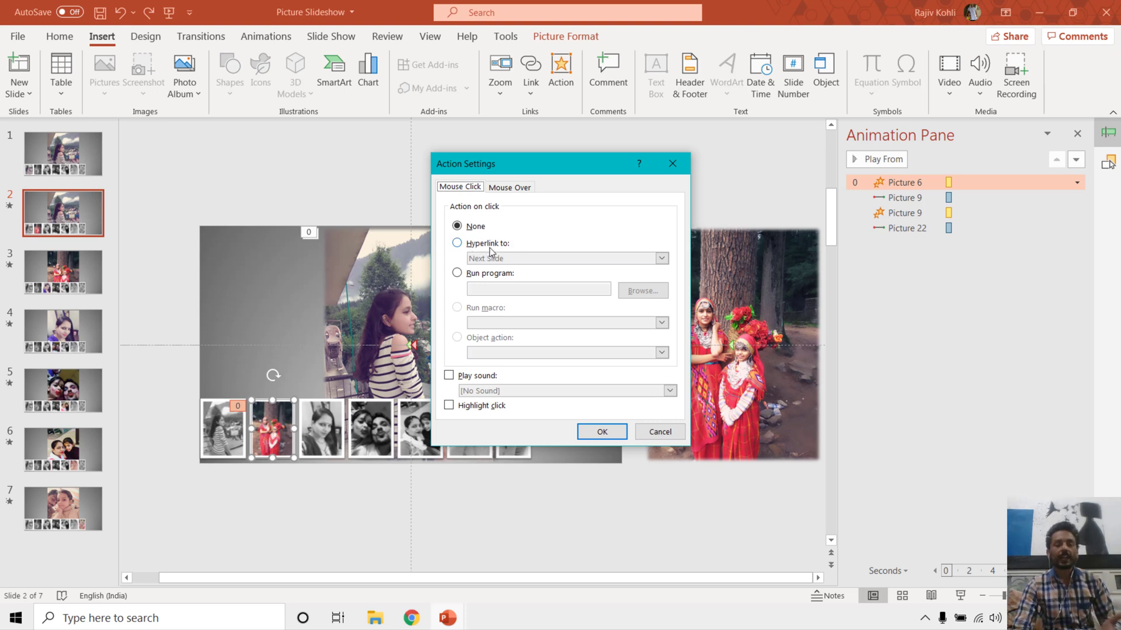
key("Escape")
left_click(73, 278)
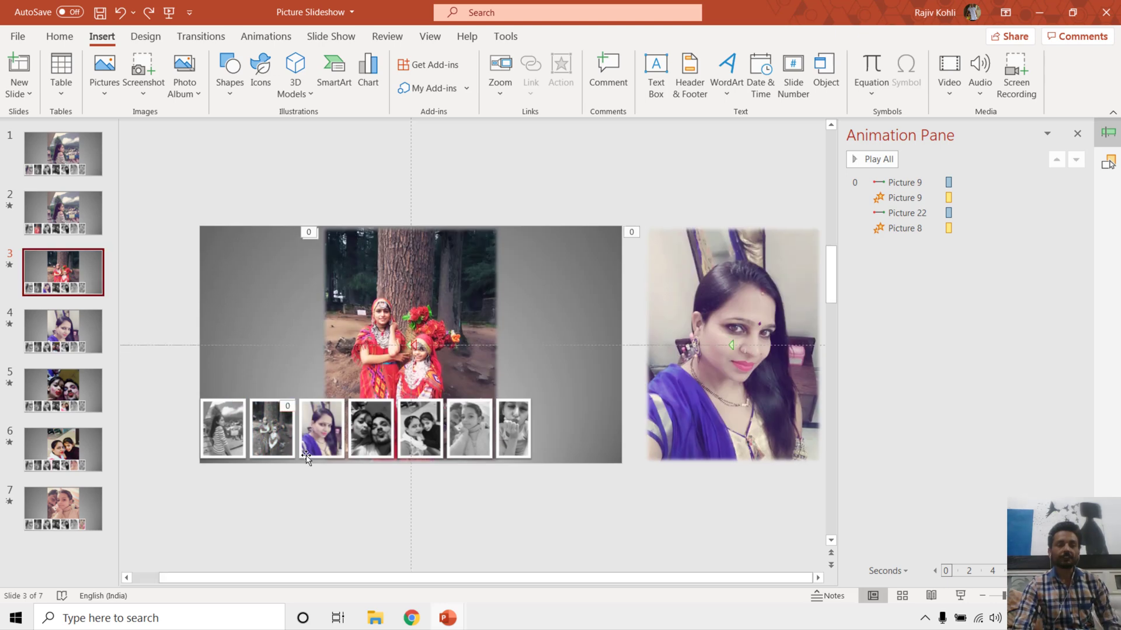
Inspect the purple-clad third thumbnail's click action on slide 3, then return to slide 1
left_click(314, 443)
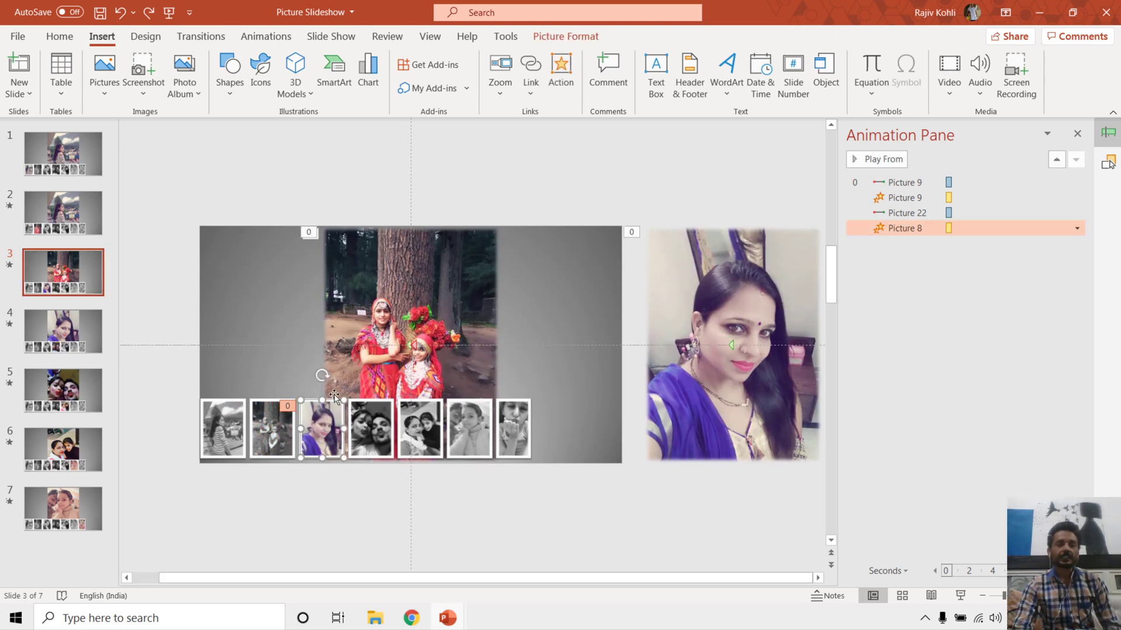
left_click(562, 70)
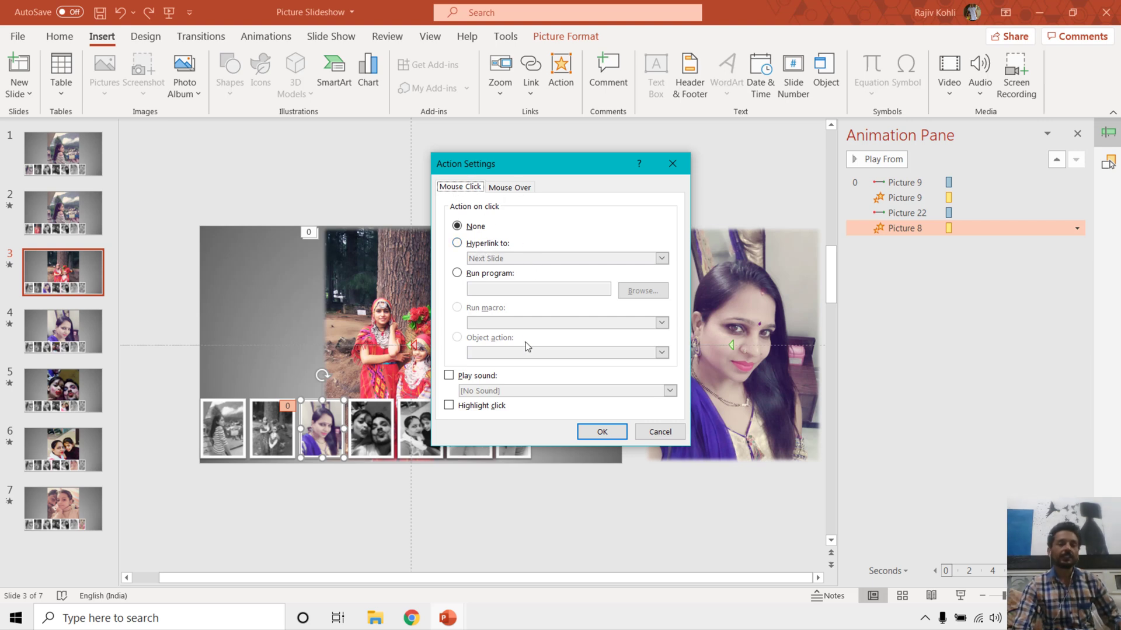
left_click(607, 430)
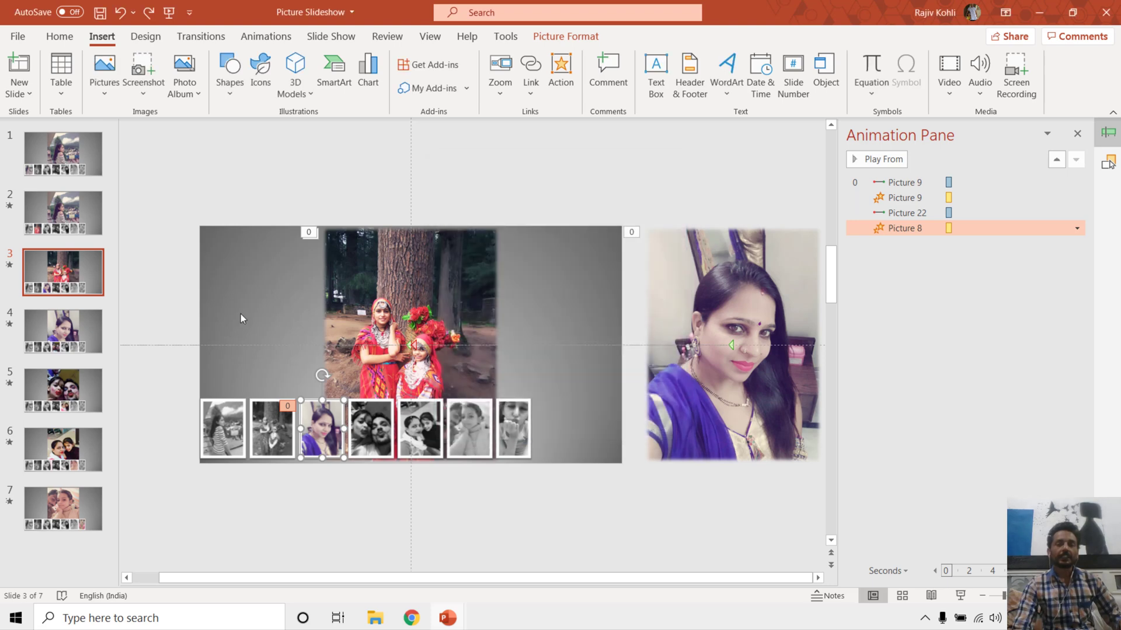
left_click(63, 154)
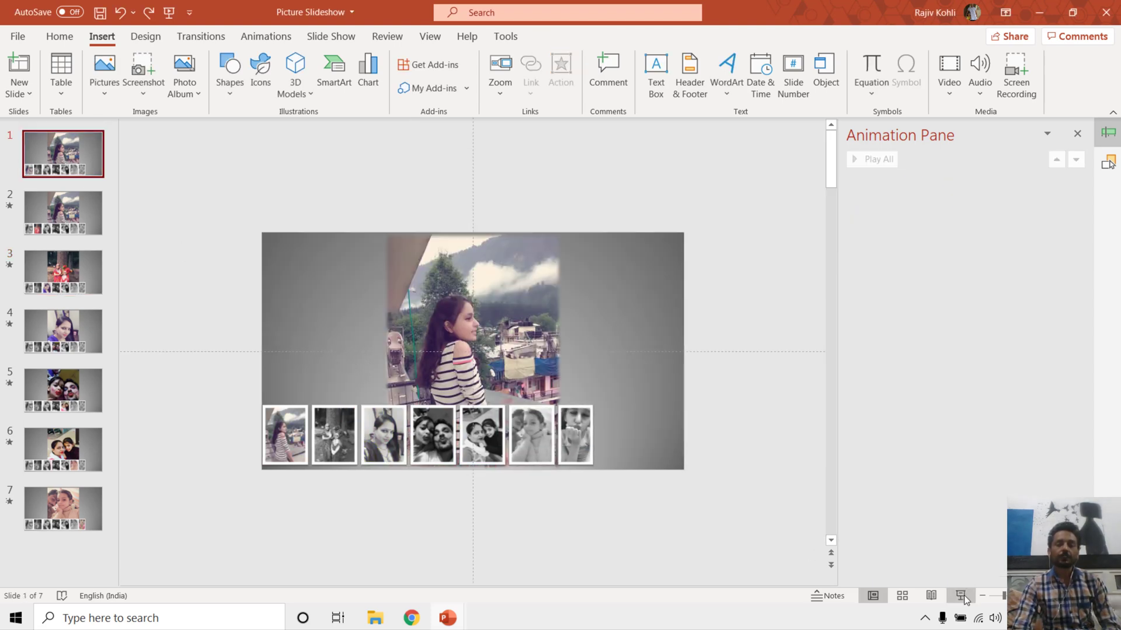
Run the slide show from slide 1, jump via the third thumbnail to the purple-saree slide, then exit
left_click(961, 595)
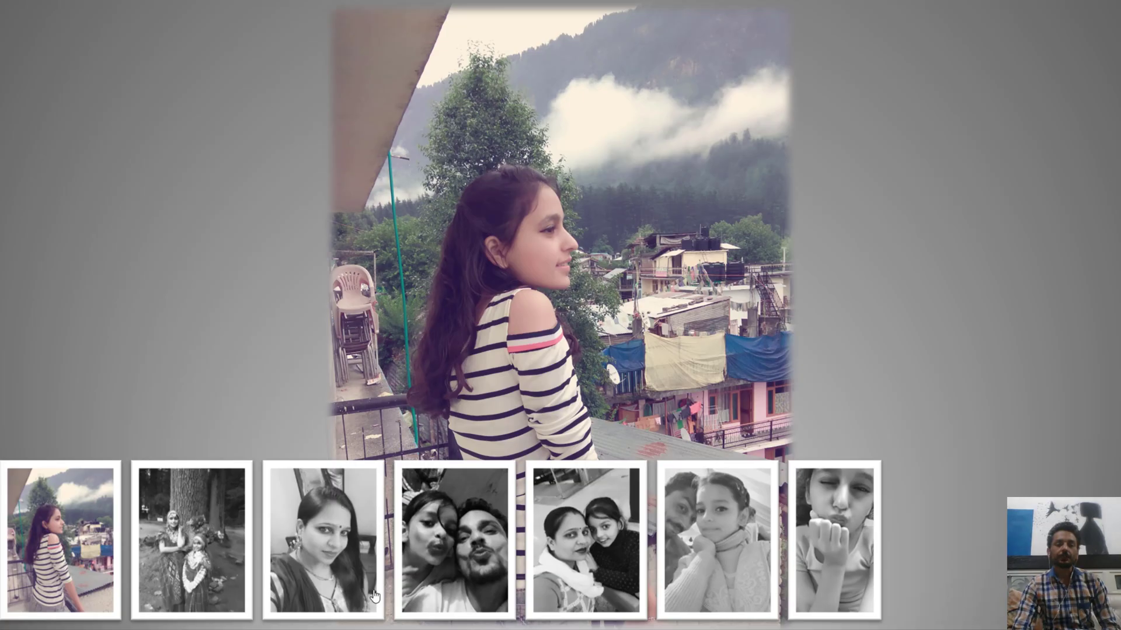
left_click(336, 530)
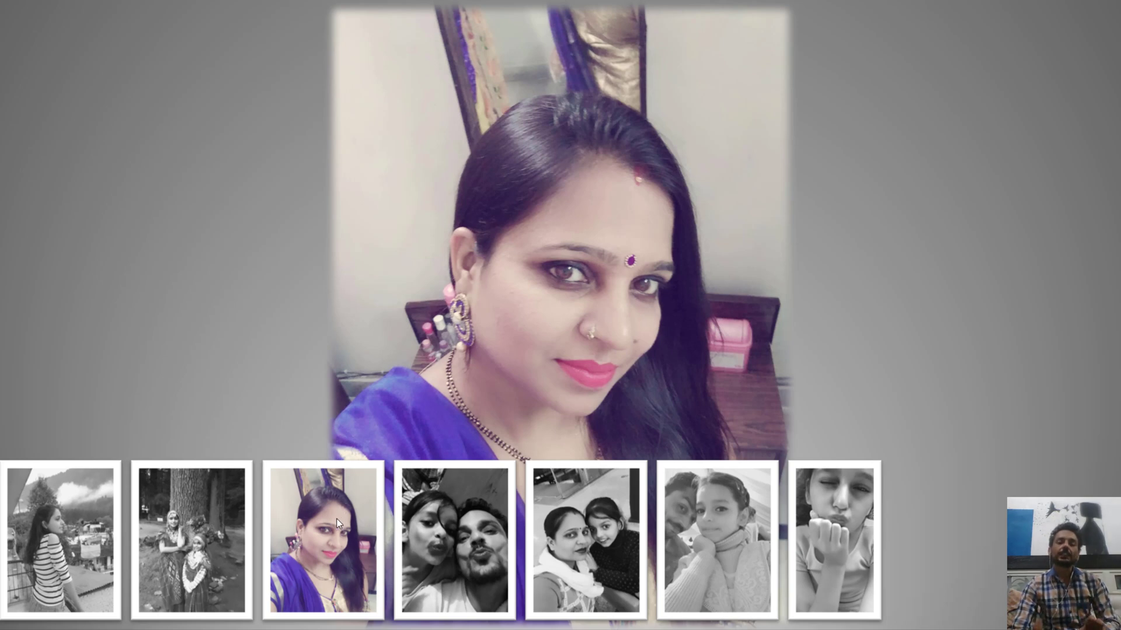
key("Escape")
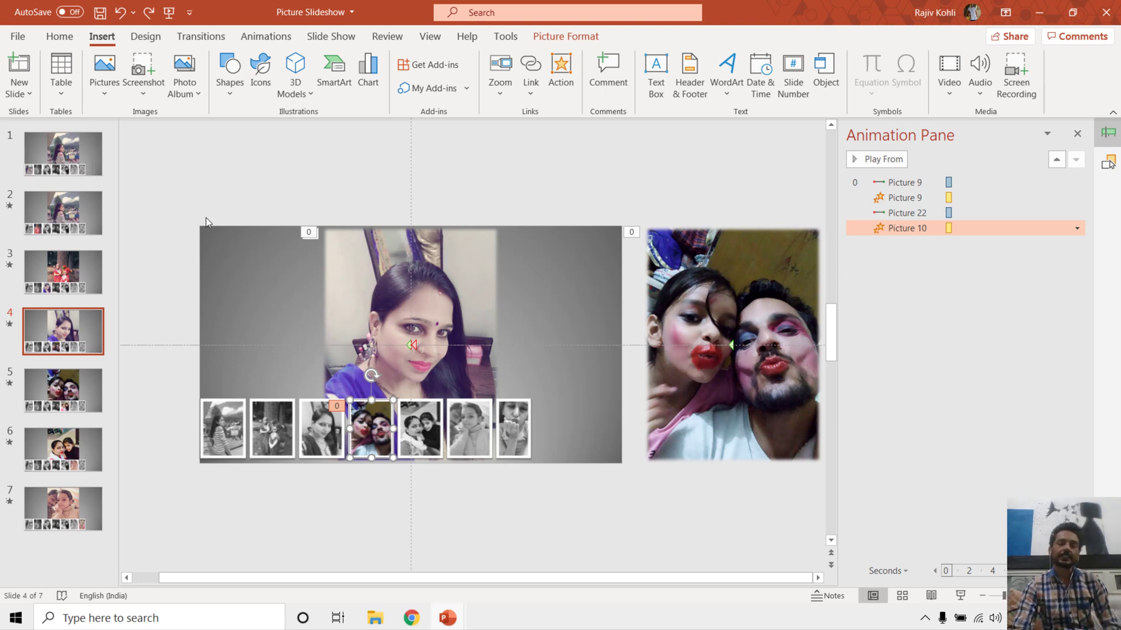
Start the show from slide 1 and test each thumbnail link, from face-paint kiss to purple-saree selfie
key("Home")
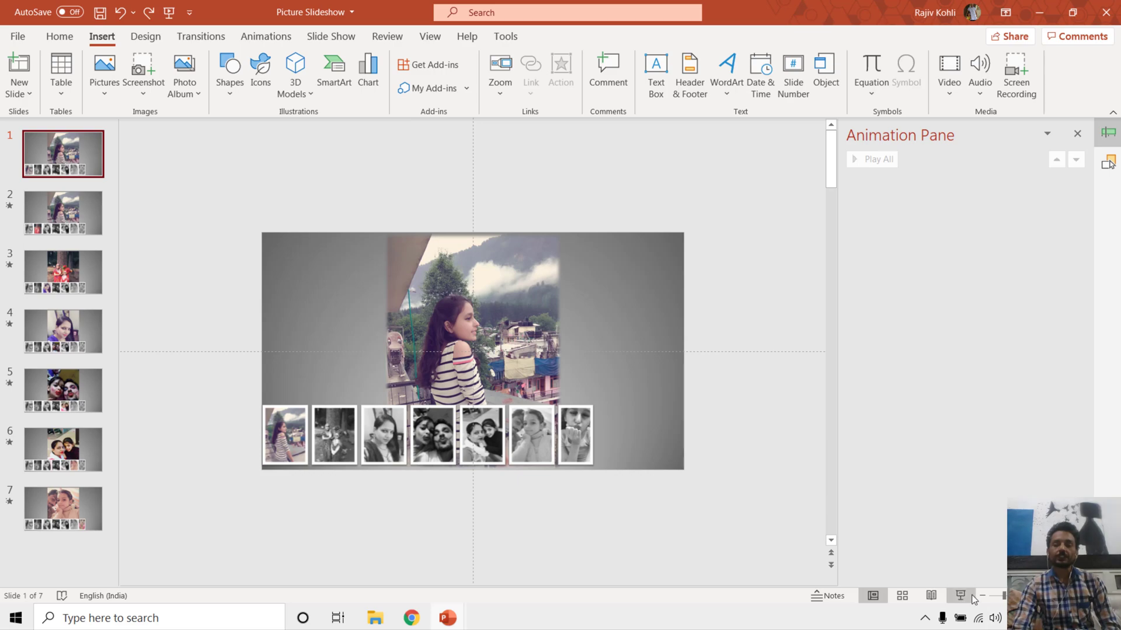
left_click(968, 594)
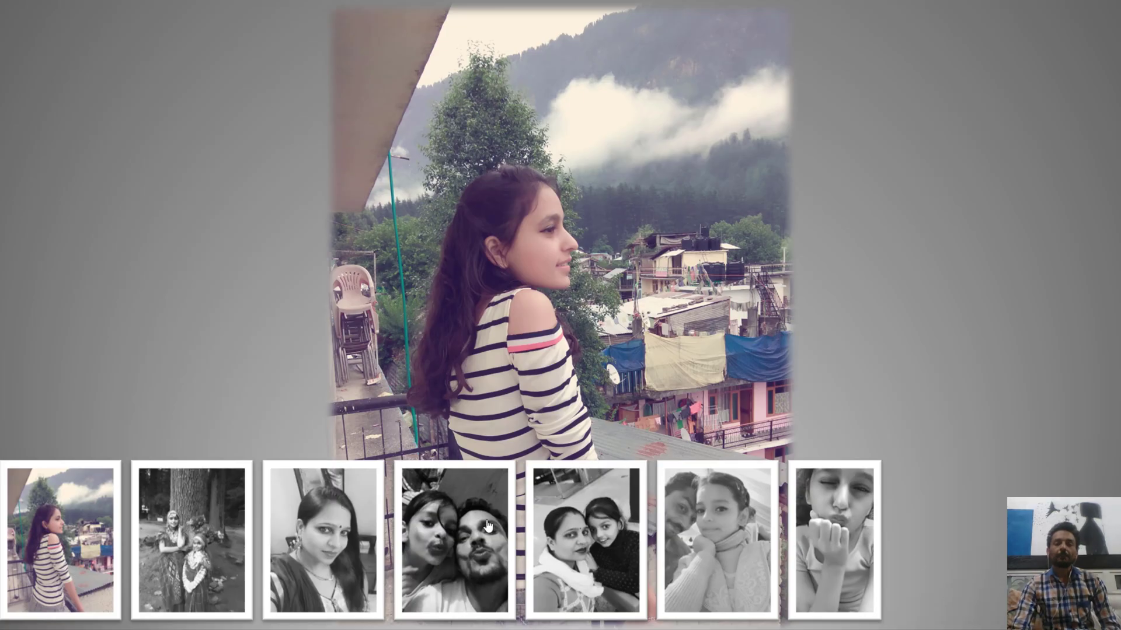
left_click(480, 516)
left_click(601, 524)
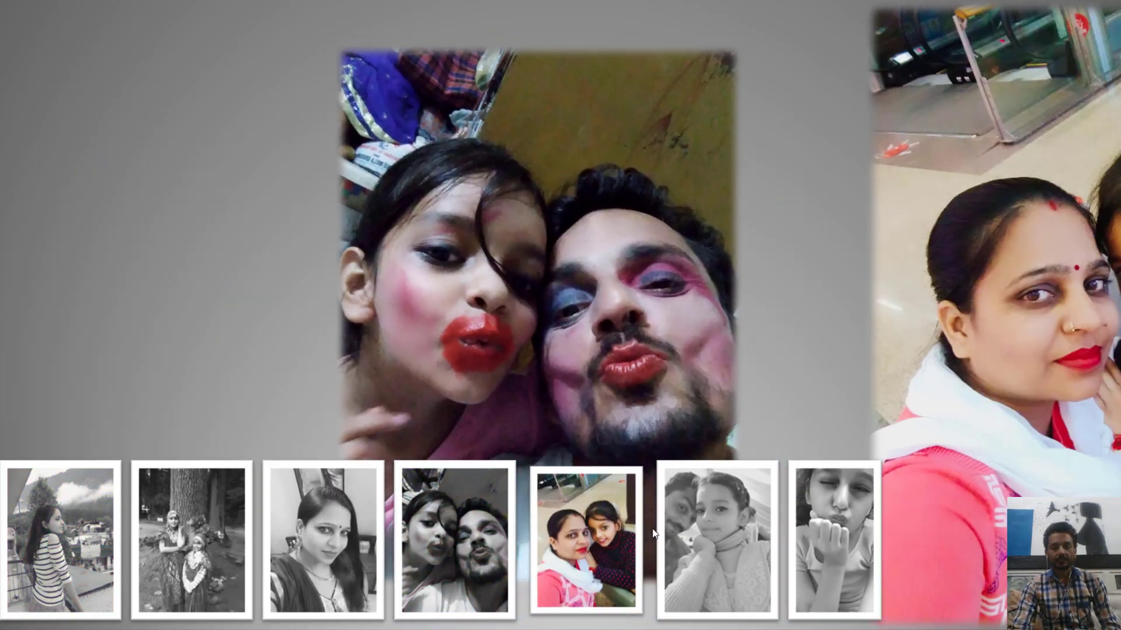
left_click(720, 530)
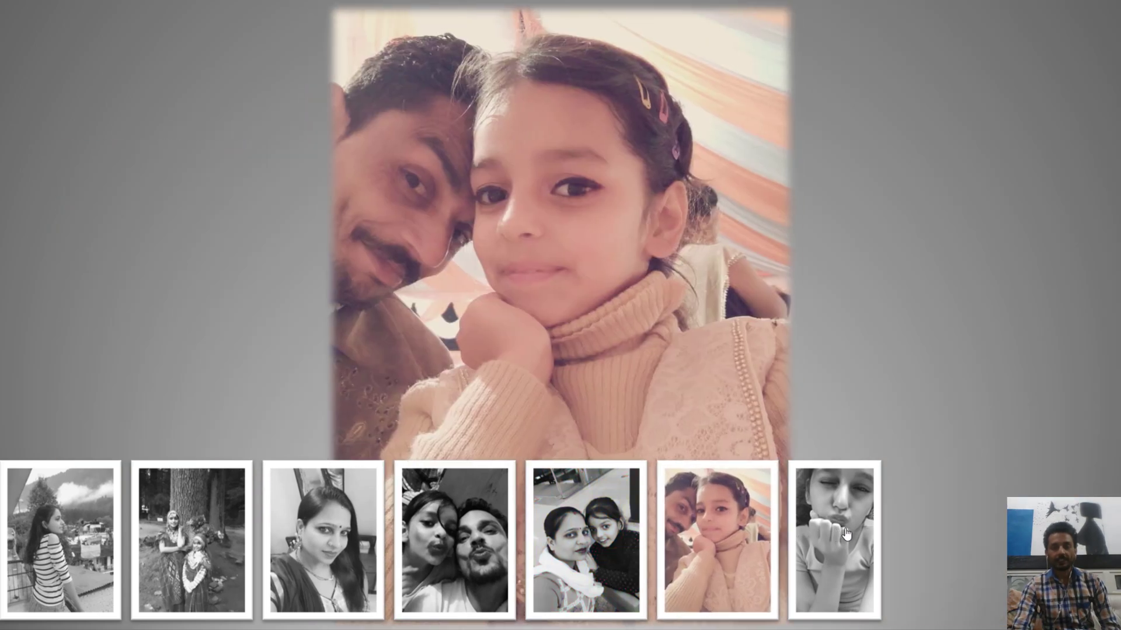
left_click(845, 532)
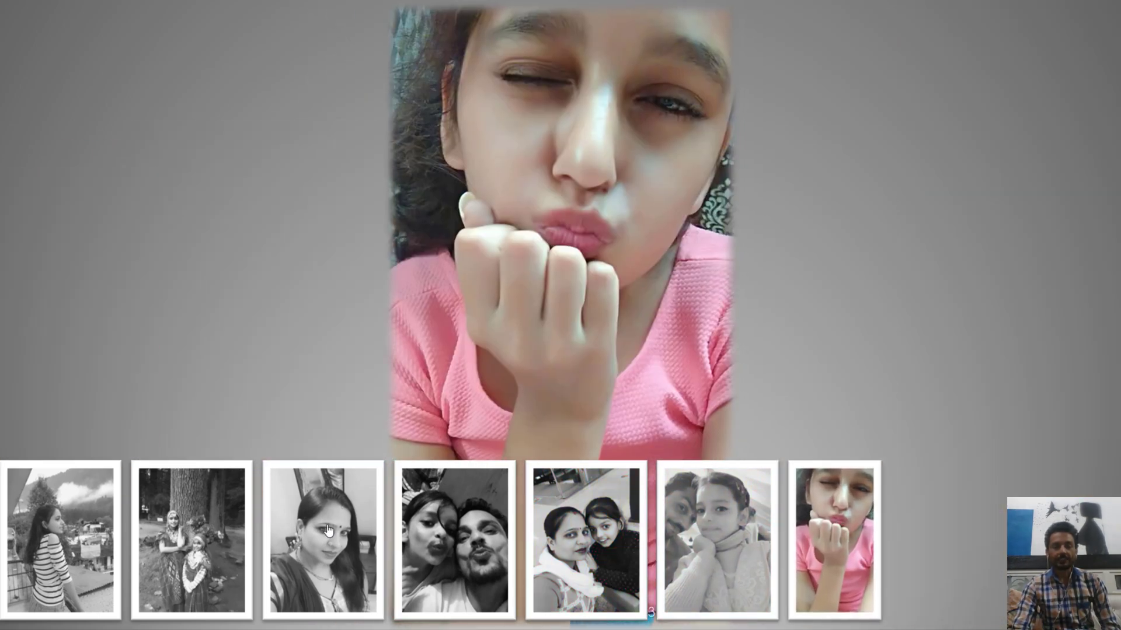
left_click(81, 550)
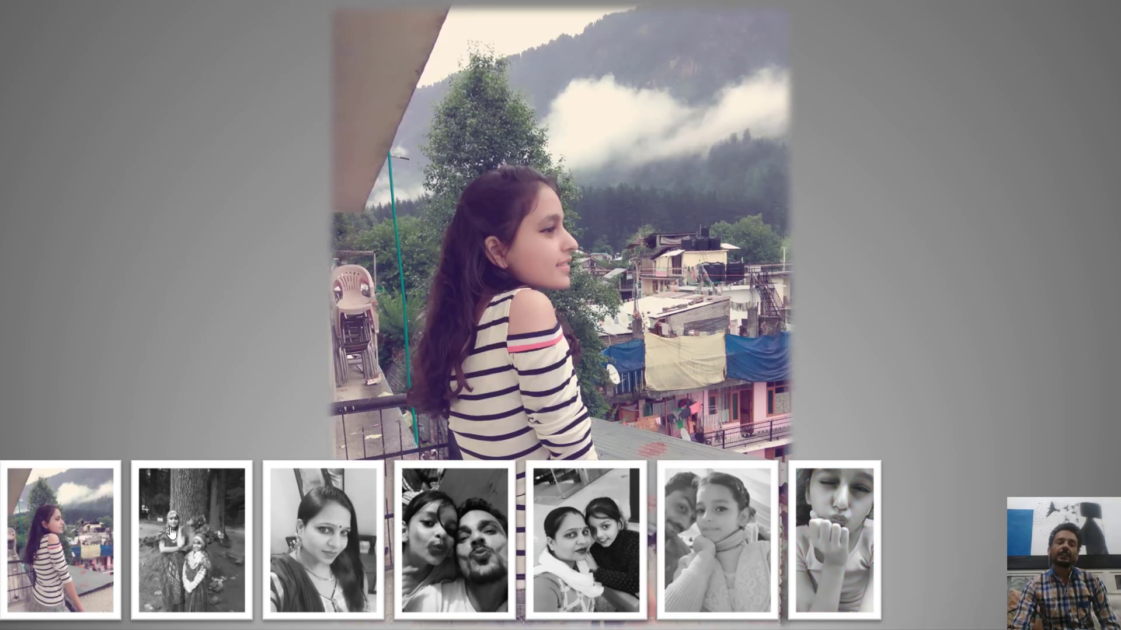
left_click(203, 538)
left_click(345, 514)
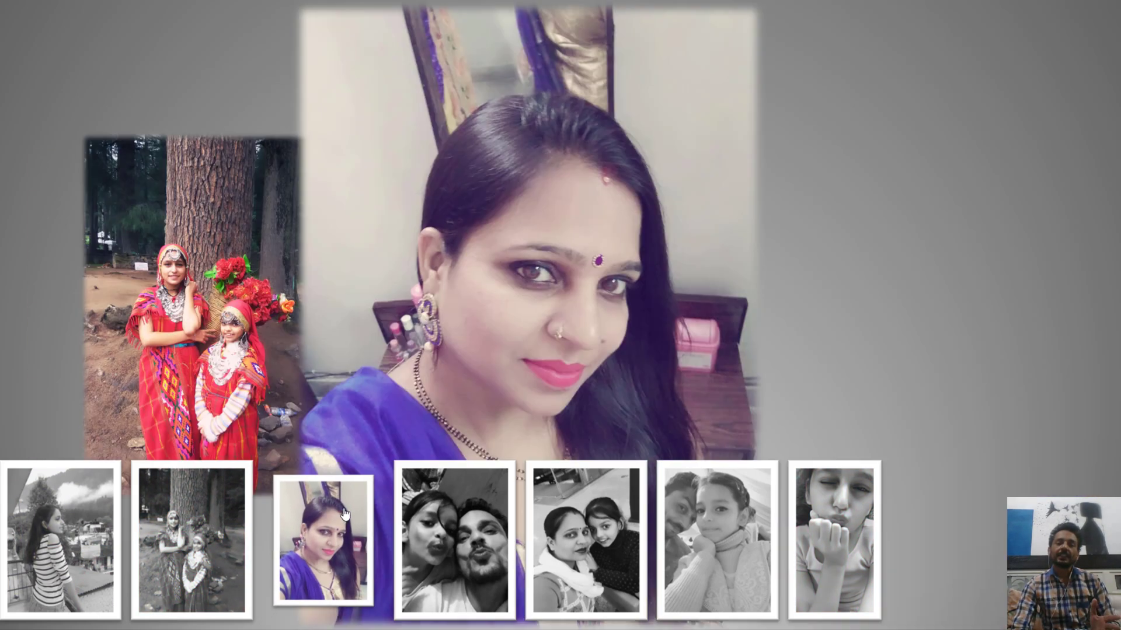
Cycle a second time through the face-paint, mother-daughter, father-daughter, pink-shirt, balcony, tree and purple-saree links
left_click(444, 516)
left_click(575, 510)
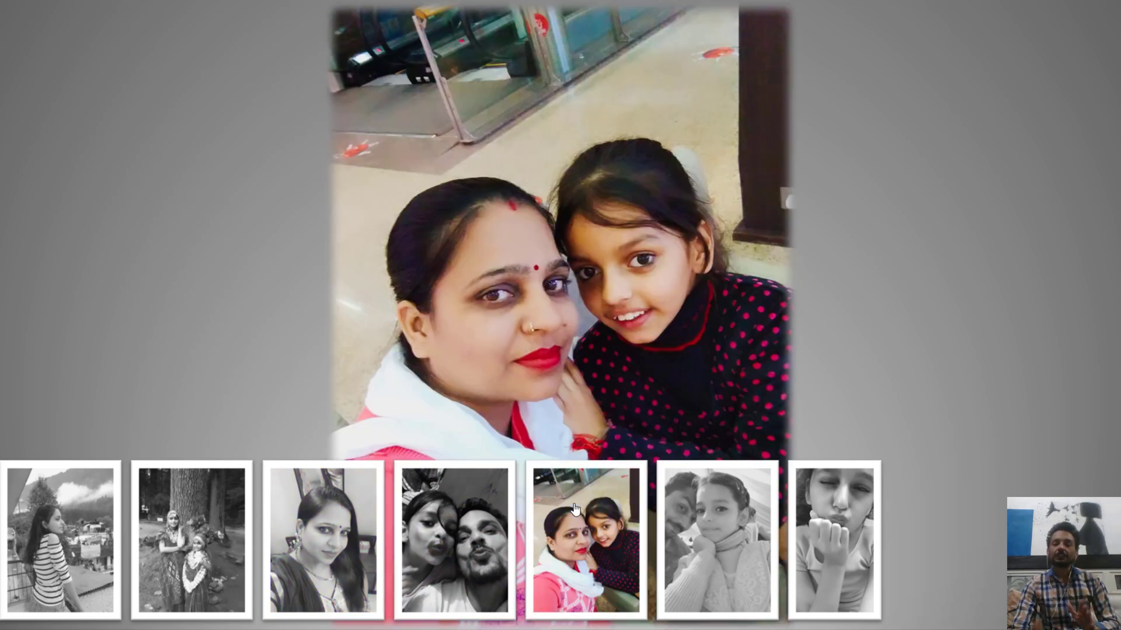
left_click(705, 508)
left_click(834, 509)
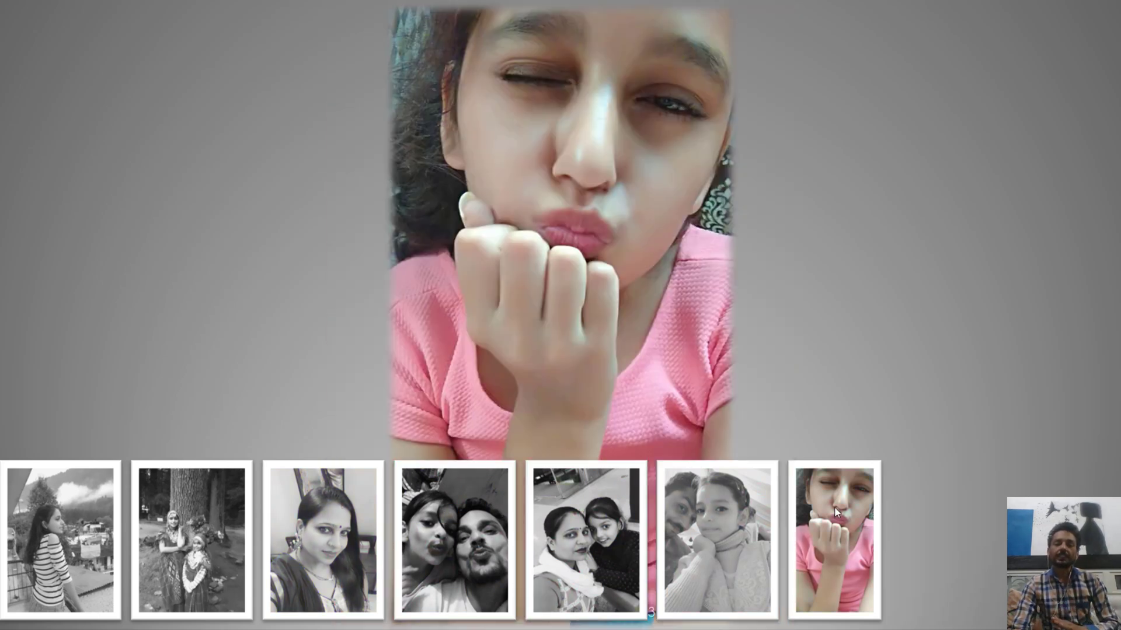
left_click(76, 518)
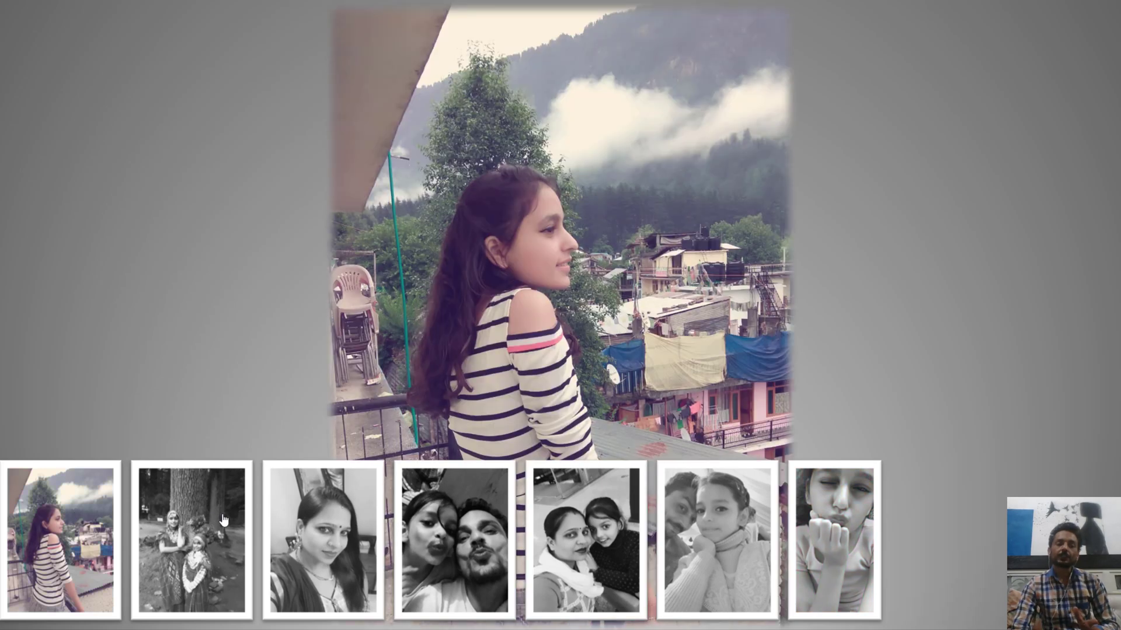
left_click(223, 520)
left_click(336, 516)
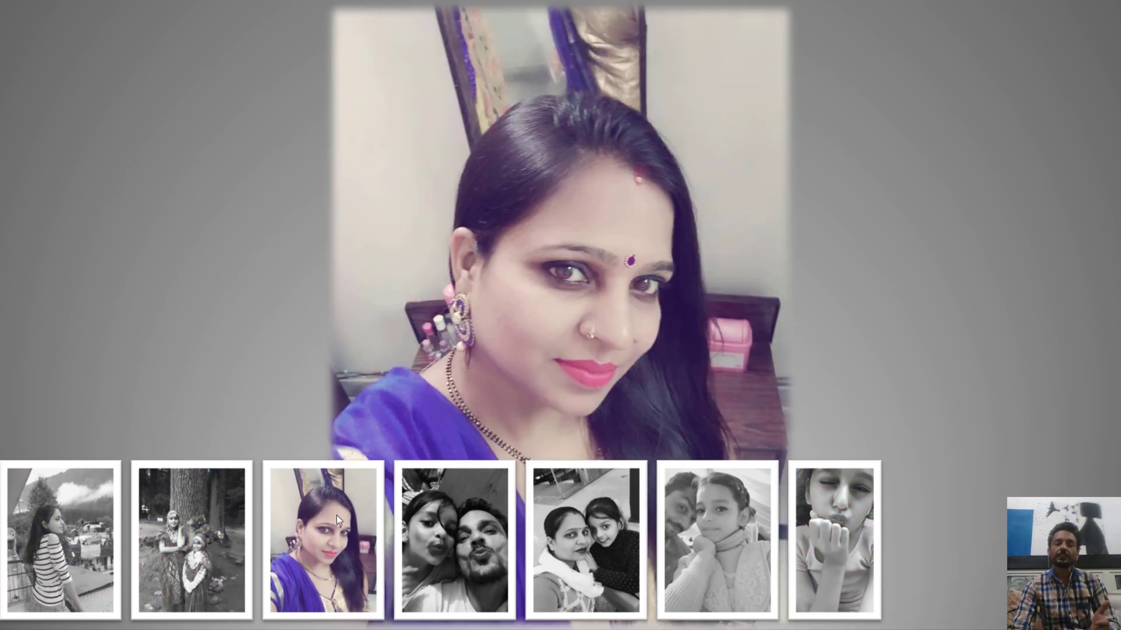
Jump through the face-paint, mother-daughter, father-daughter and pink-shirt photos once more, then end the show on slide 1
left_click(444, 520)
left_click(596, 528)
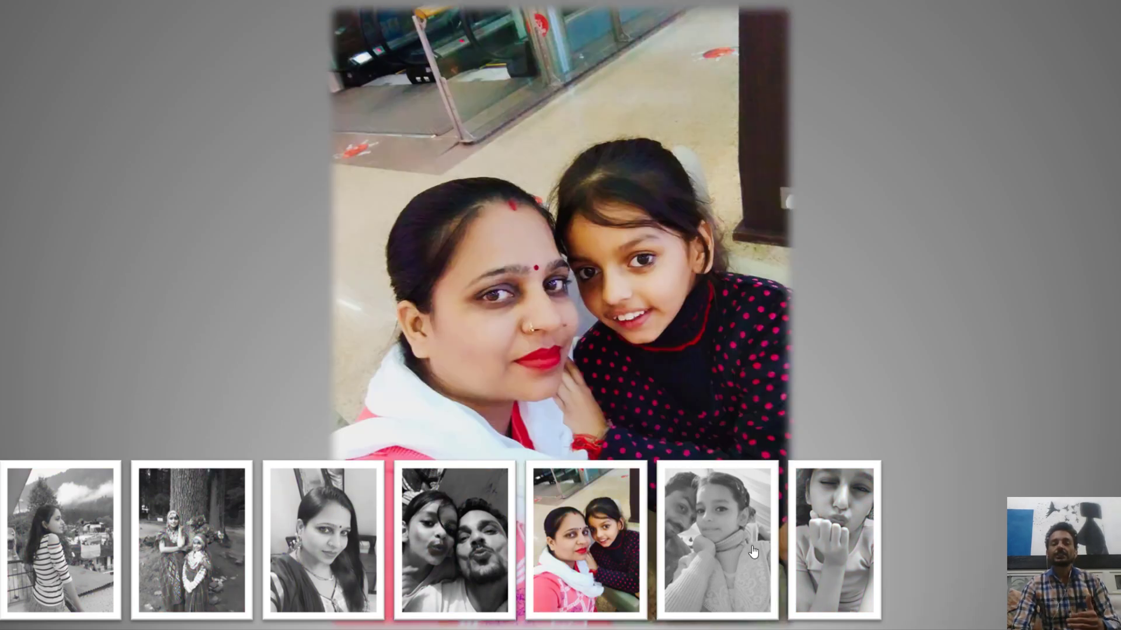
left_click(712, 544)
left_click(835, 534)
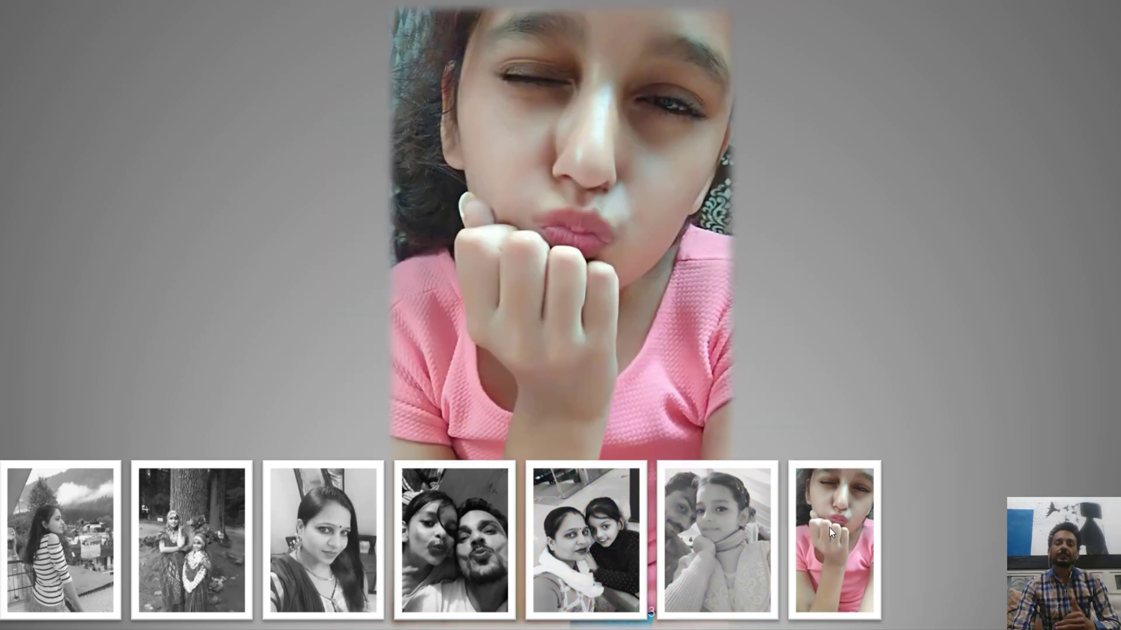
left_click(459, 535)
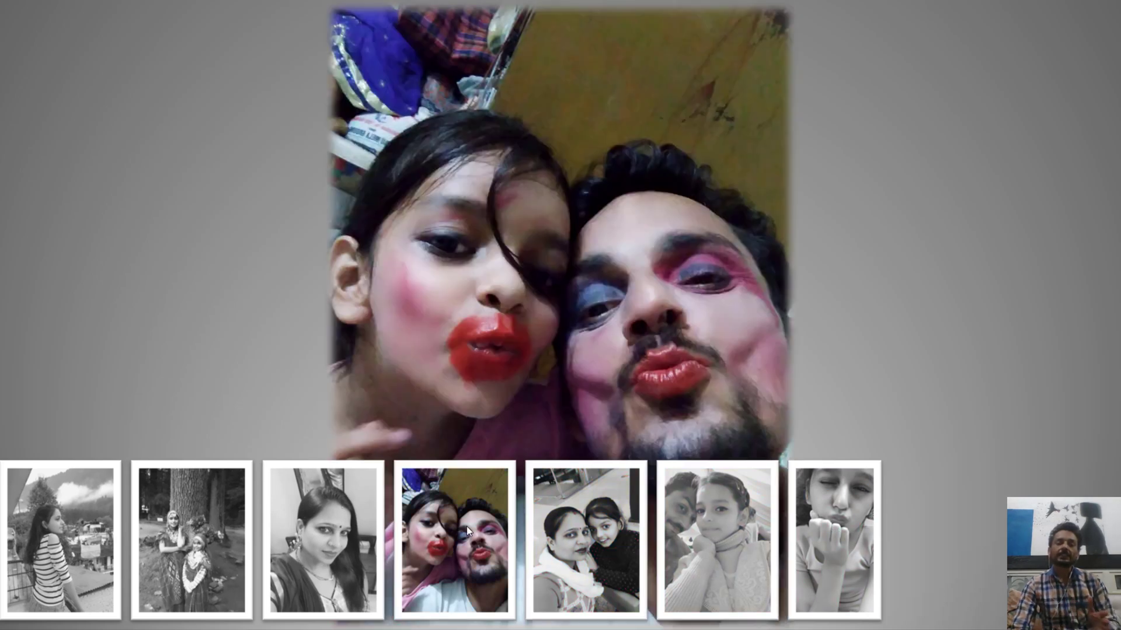
key("Escape")
left_click(75, 163)
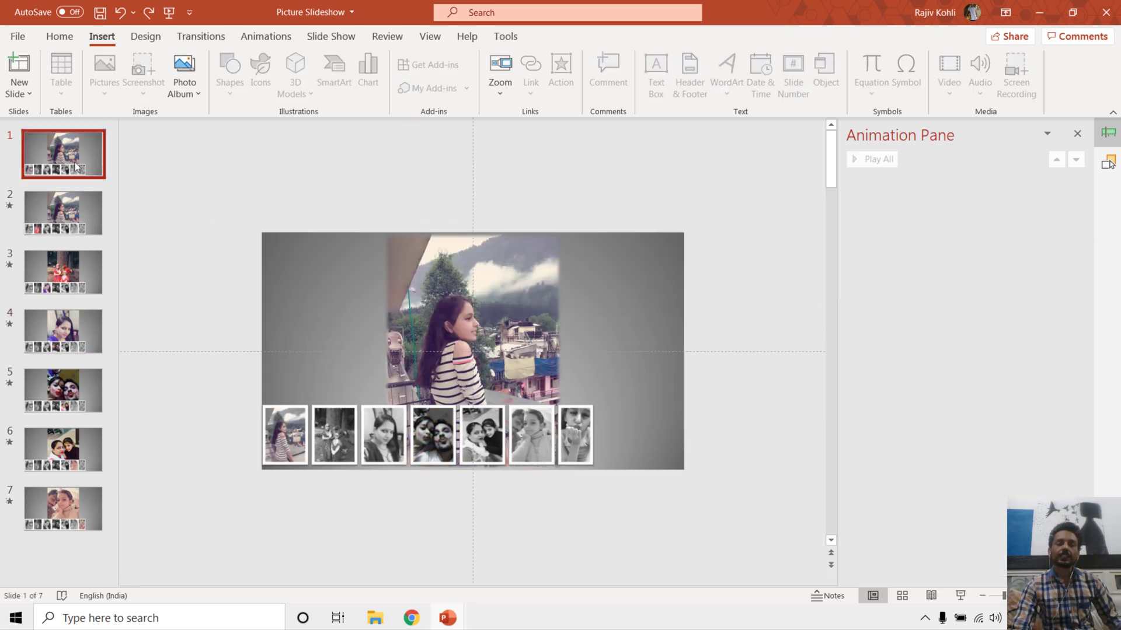
Replay the show and hop tree, purple-saree, face-paint, mother-daughter, father-daughter, pink-shirt, then back to face-paint
left_click(957, 595)
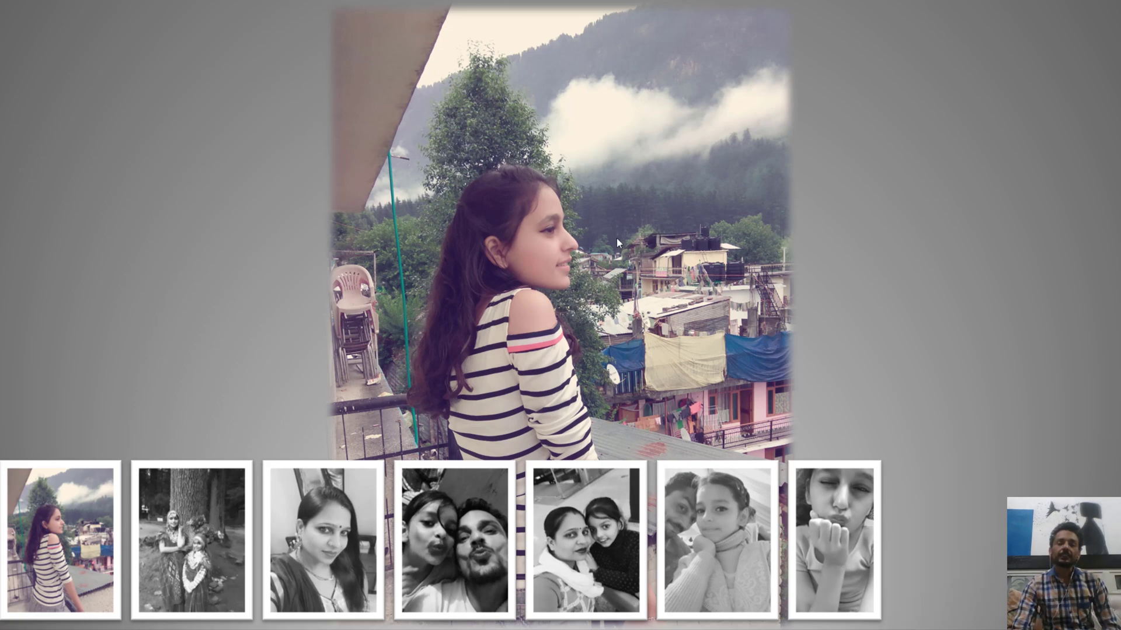
left_click(189, 533)
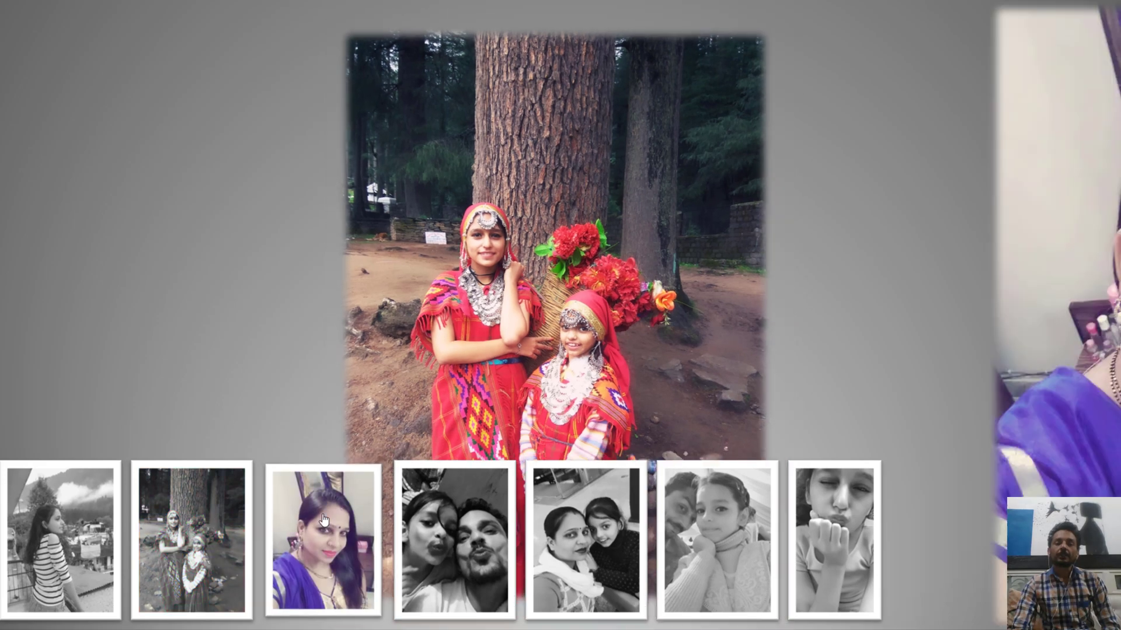
left_click(324, 519)
left_click(454, 520)
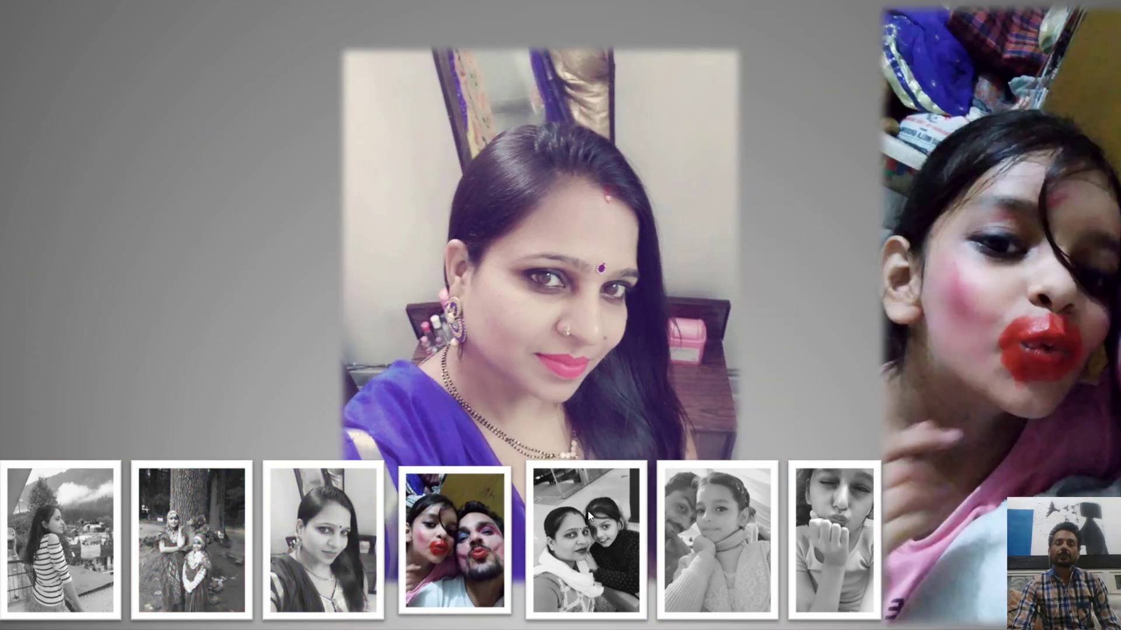
left_click(582, 513)
left_click(700, 523)
left_click(820, 519)
left_click(222, 523)
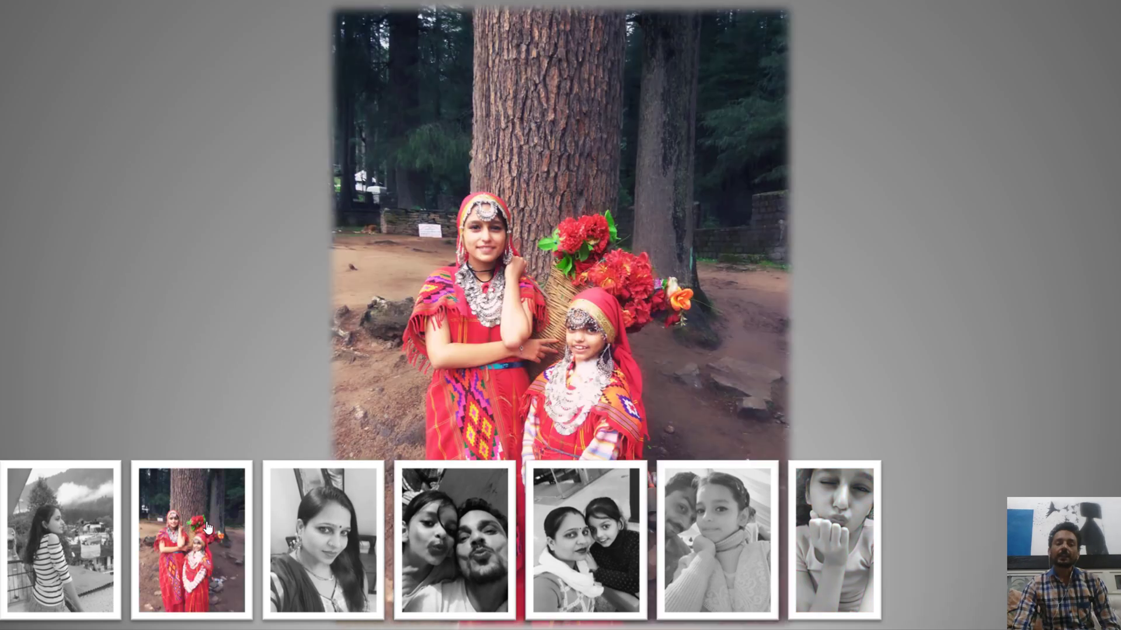
left_click(324, 517)
left_click(467, 522)
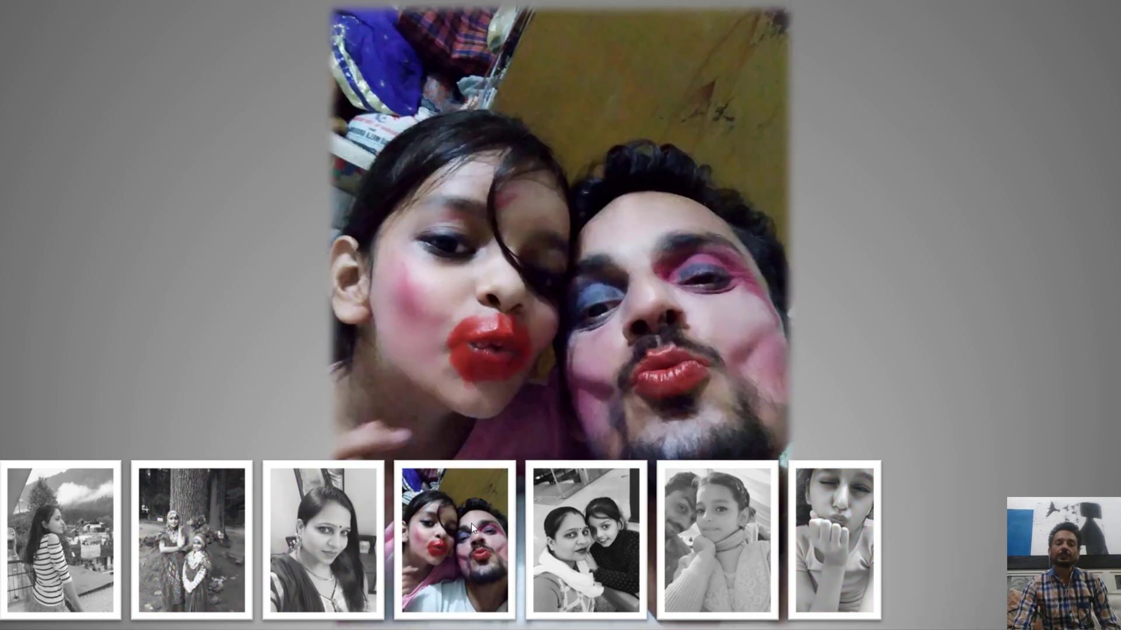